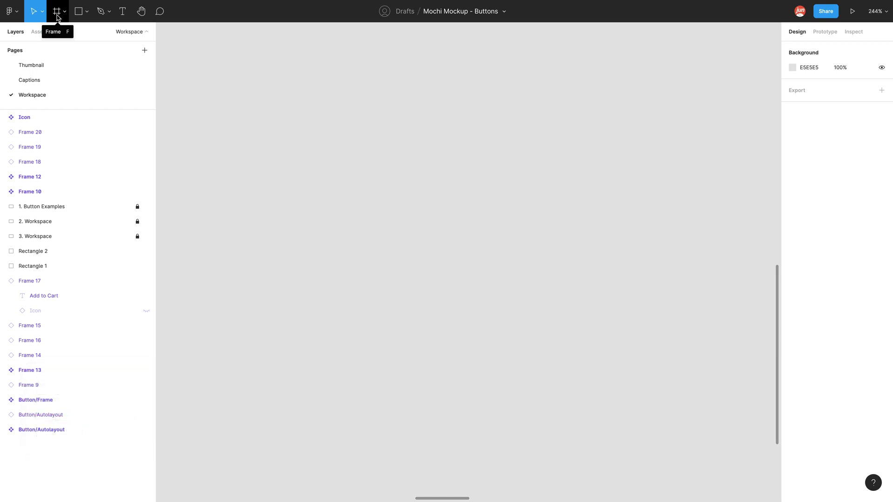
Step: Draw a new frame, Frame 21, and size it to 128 wide by 48 high
{"action": "left_click", "coordinate": [57, 14]}
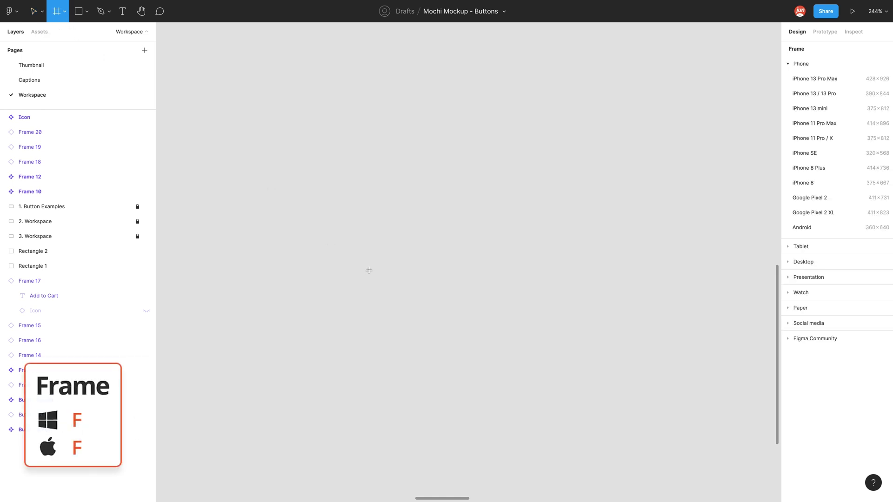
{"action": "left_click", "coordinate": [379, 247]}
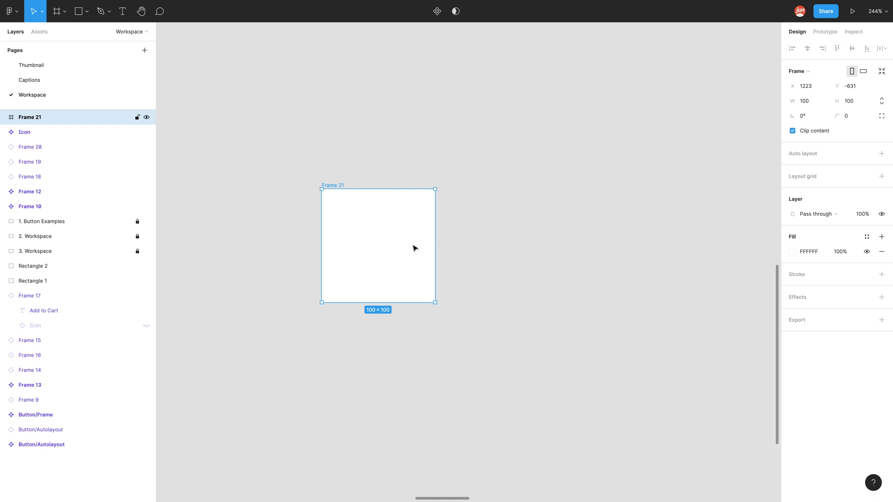
{"action": "left_click", "coordinate": [808, 107]}
{"action": "type", "text": "128"}
{"action": "left_click", "coordinate": [852, 105]}
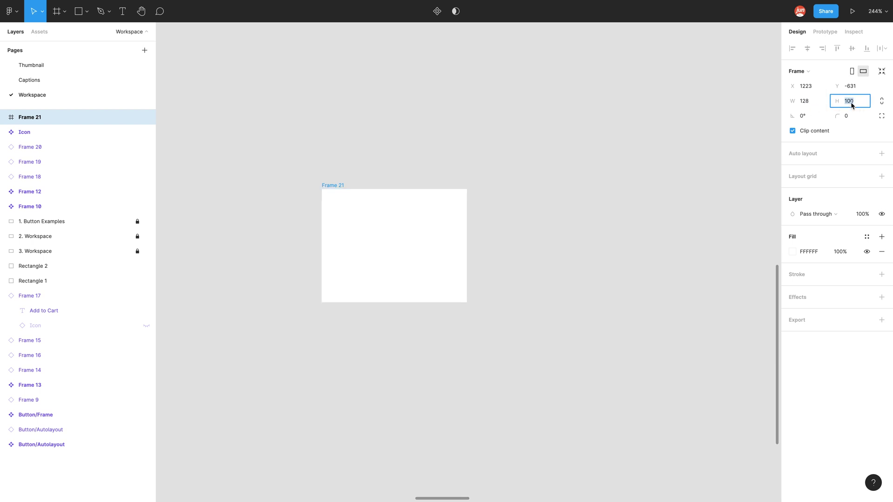
{"action": "type", "text": "48"}
{"action": "key", "text": "Return"}
{"action": "left_click", "coordinate": [573, 236]}
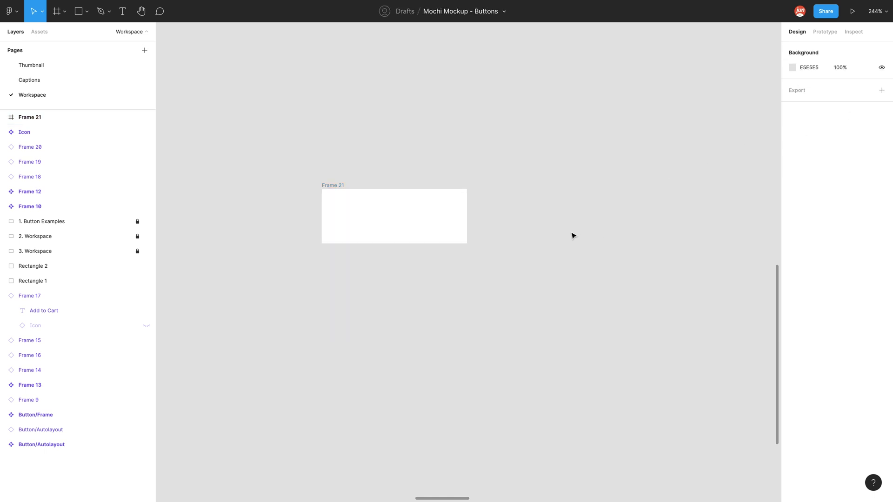
{"action": "scroll", "coordinate": [364, 188], "scroll_direction": "up", "scroll_amount": 1}
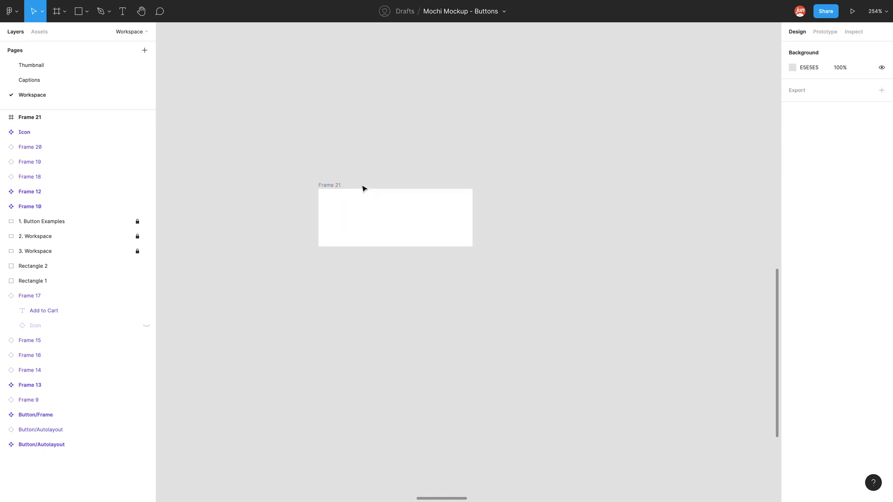
{"action": "scroll", "coordinate": [364, 188], "scroll_direction": "up", "scroll_amount": 10}
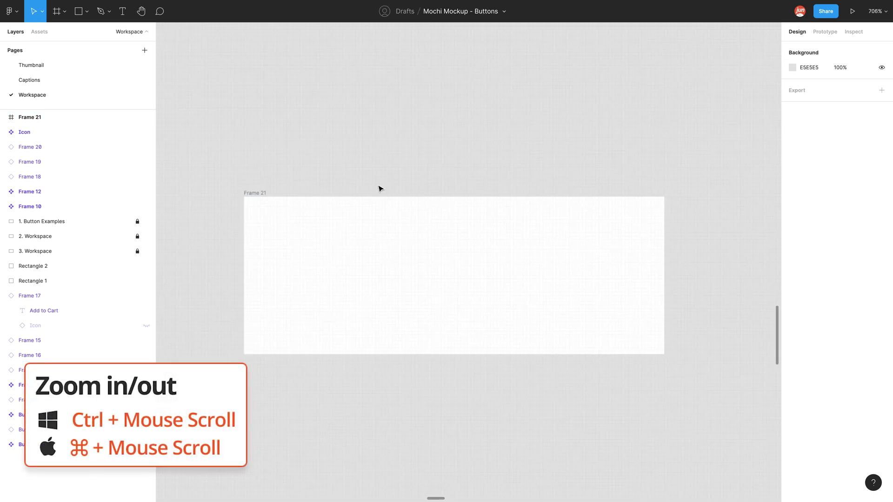
Step: Add a text layer reading 'Add to Cart' just above Frame 21
{"action": "left_click", "coordinate": [123, 15]}
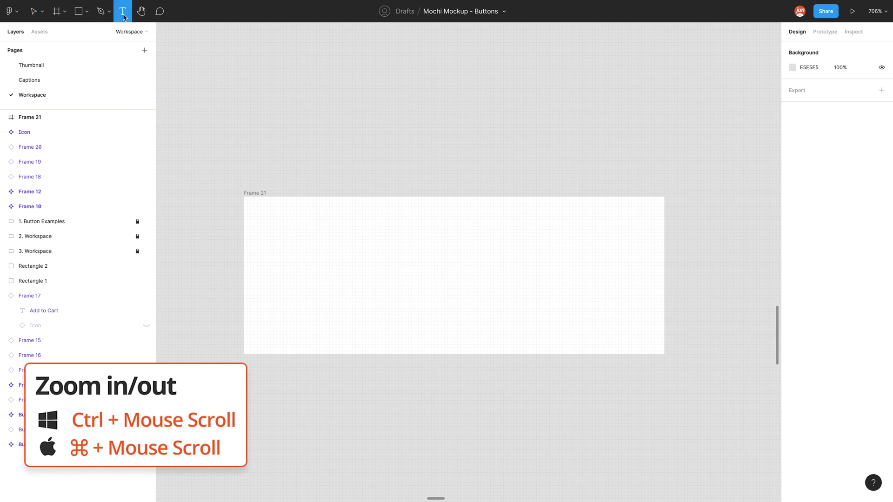
{"action": "left_click", "coordinate": [293, 112]}
{"action": "type", "text": "A"}
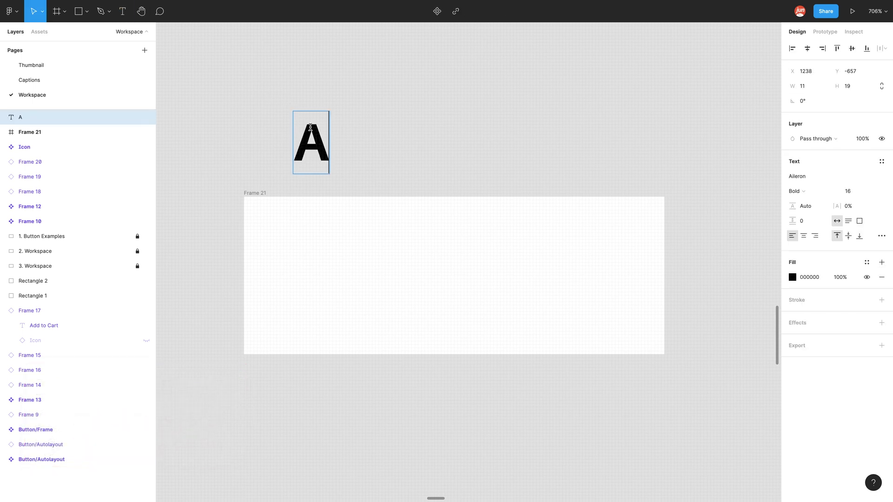
{"action": "type", "text": "dd to C"}
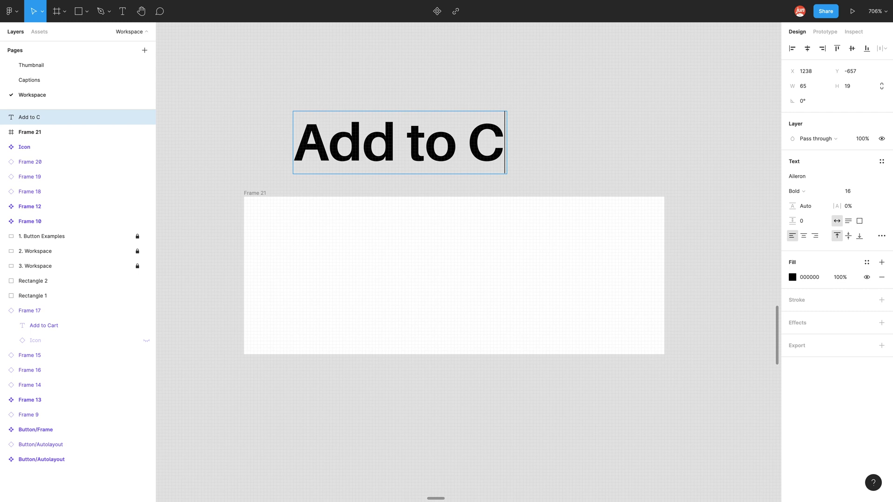
{"action": "type", "text": "art"}
{"action": "key", "text": "Escape"}
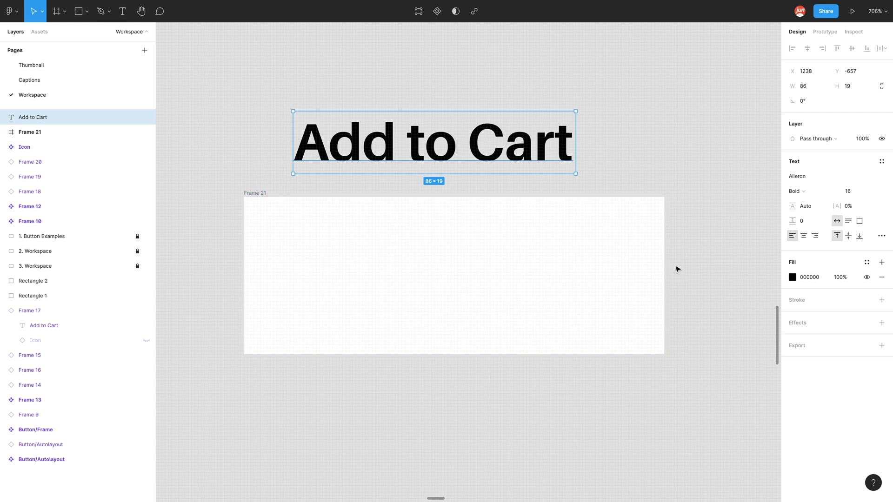
Step: Set the Add to Cart text's line height to 100% and drag it into Frame 21
{"action": "left_click", "coordinate": [811, 210]}
{"action": "type", "text": "100%"}
{"action": "key", "text": "Return"}
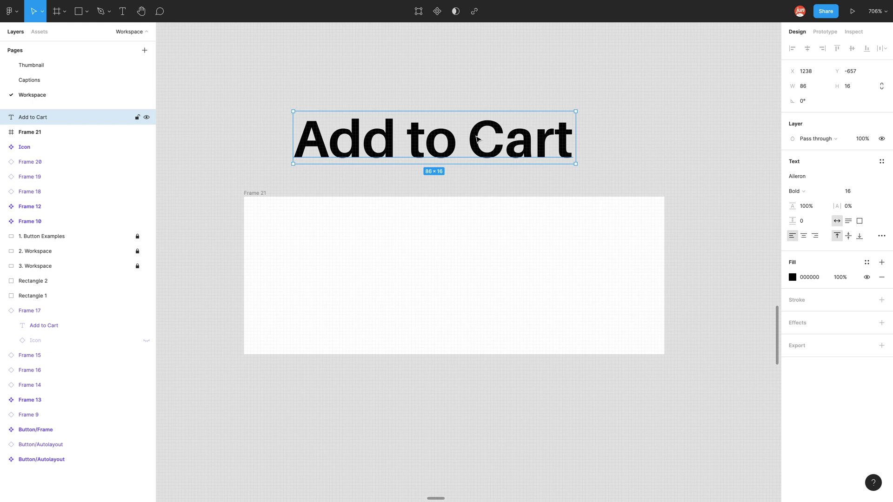
{"action": "left_click_drag", "start_coordinate": [477, 139], "coordinate": [502, 276]}
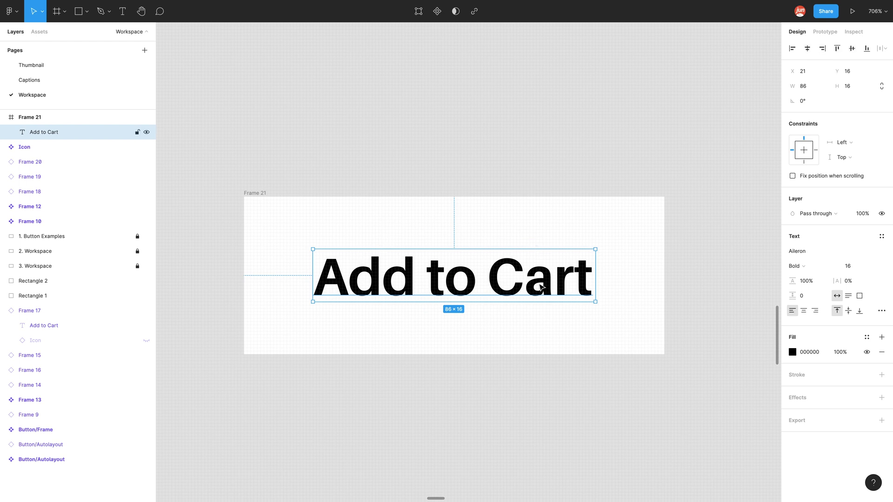
Step: Give Frame 21 a corner radius of 4
{"action": "left_click", "coordinate": [265, 197]}
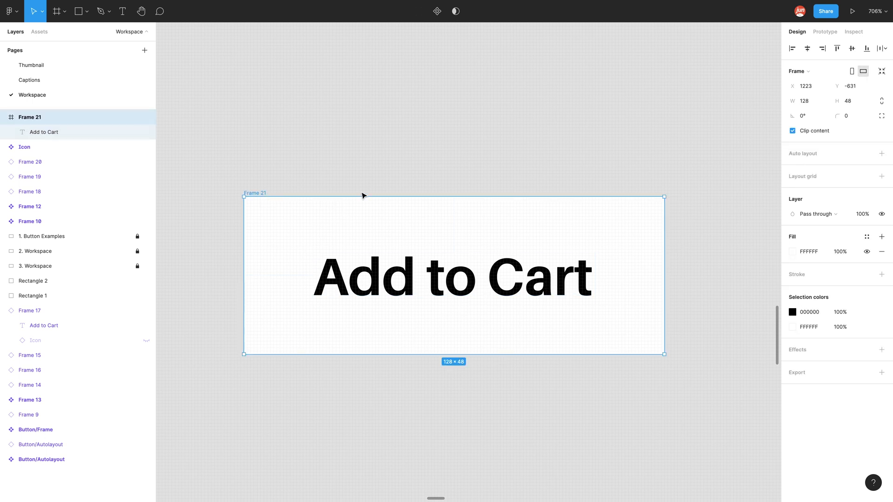
{"action": "left_click", "coordinate": [853, 120]}
{"action": "type", "text": "4"}
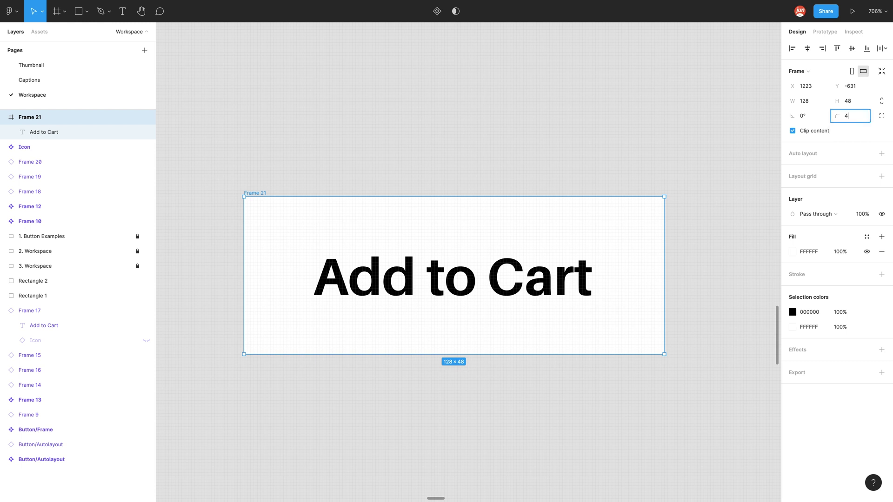
{"action": "key", "text": "Return"}
{"action": "key", "text": "Escape"}
{"action": "scroll", "coordinate": [468, 261], "scroll_direction": "down", "scroll_amount": 3}
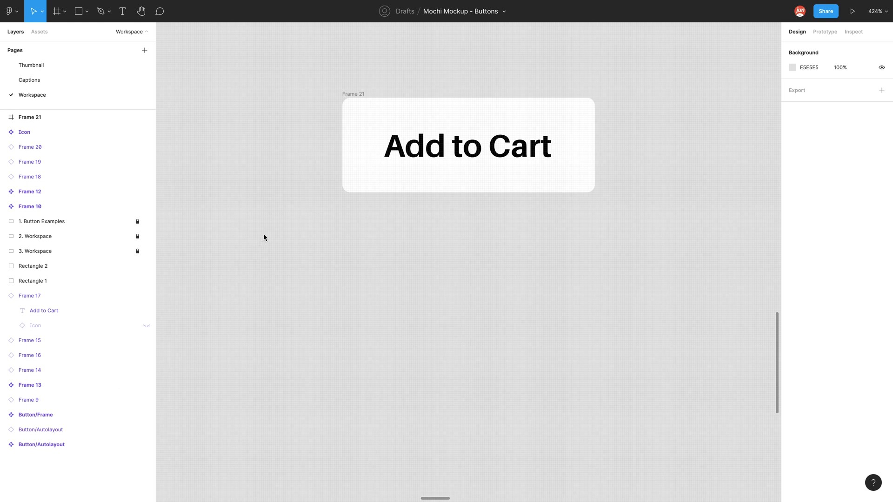
Step: Make Frame 21 a component and Alt-drag instance copies of it below the original
{"action": "left_click", "coordinate": [358, 99]}
{"action": "right_click", "coordinate": [358, 95]}
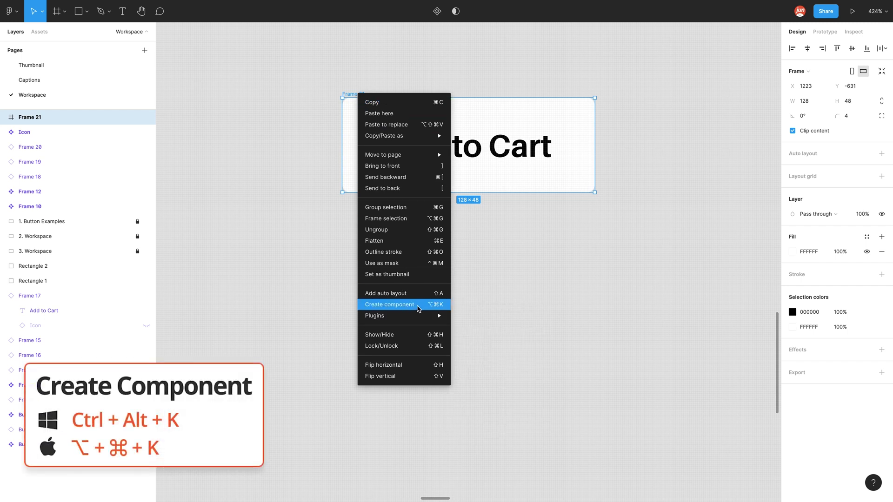
{"action": "left_click", "coordinate": [418, 309]}
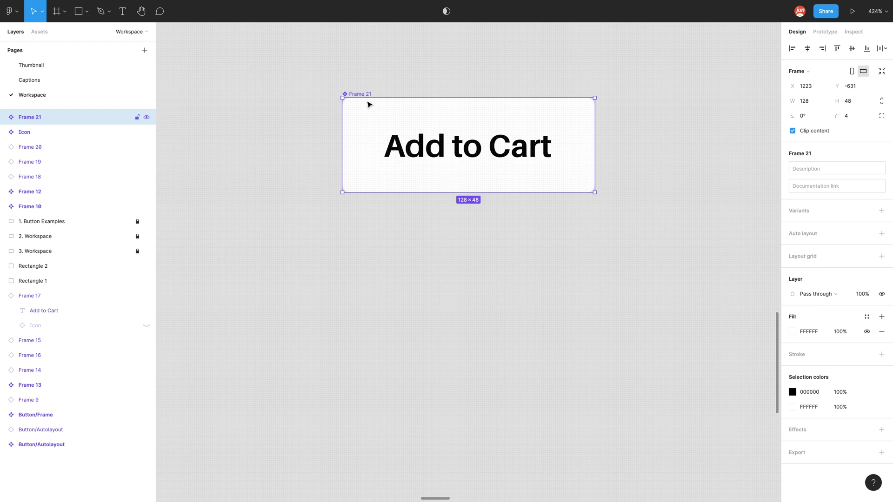
{"action": "left_click_drag", "start_coordinate": [367, 97], "coordinate": [356, 345]}
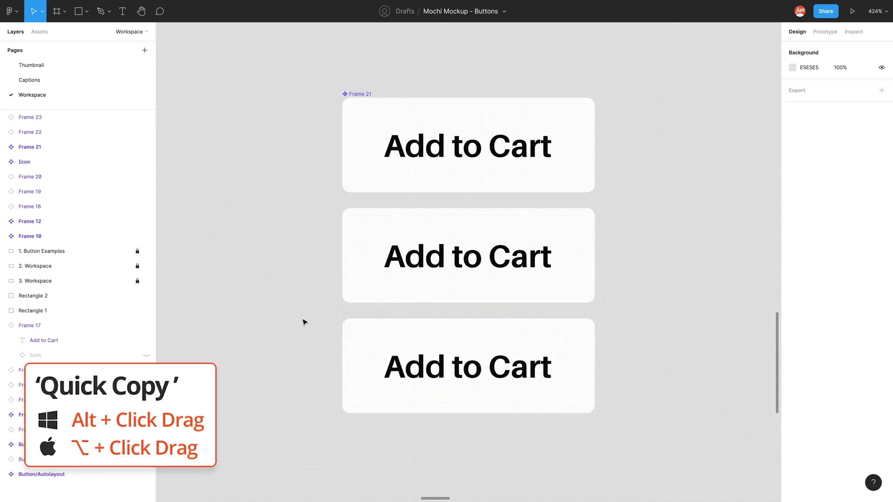
{"action": "left_click", "coordinate": [364, 187]}
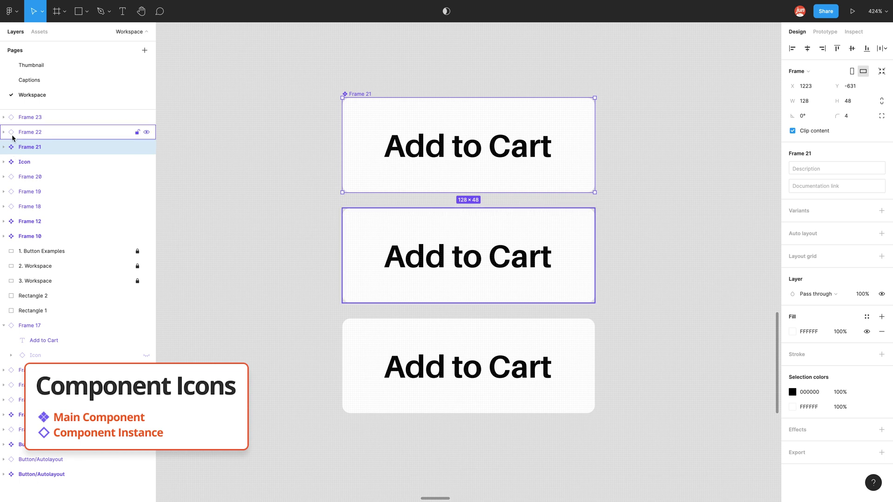
Step: Use Go to main component on copy Frame 22 to jump back to Frame 21
{"action": "left_click", "coordinate": [353, 230]}
{"action": "right_click", "coordinate": [372, 239]}
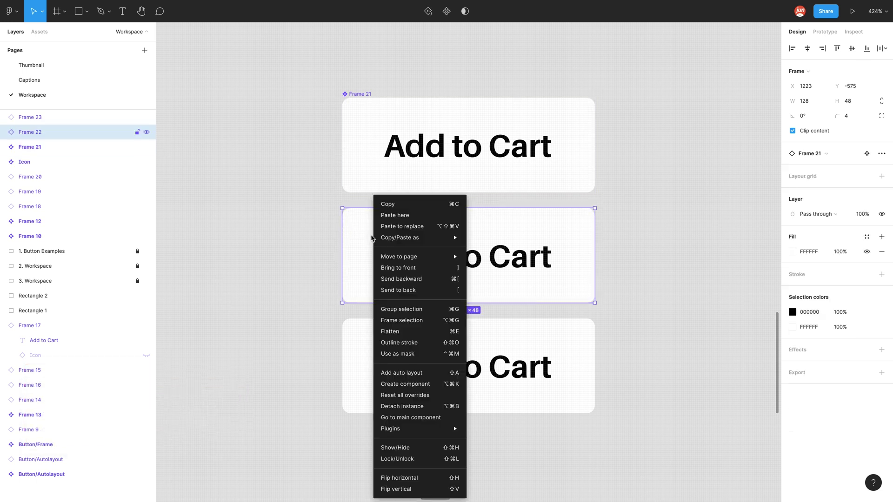
{"action": "left_click", "coordinate": [447, 418]}
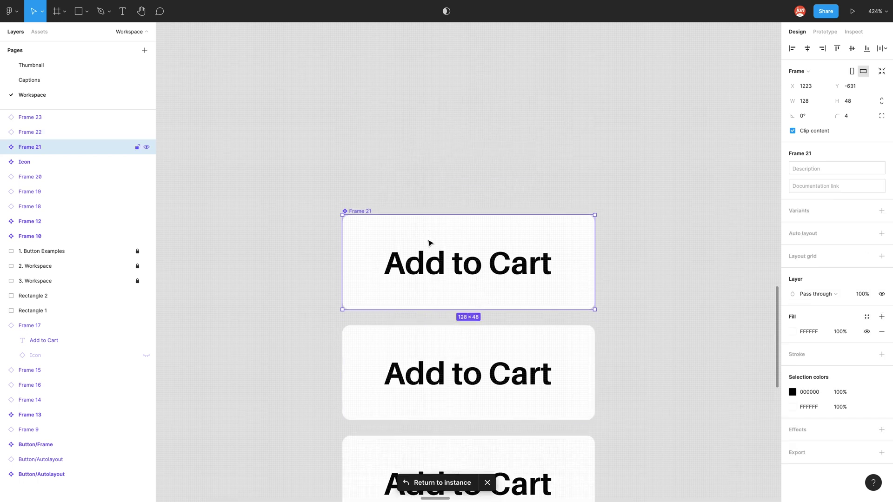
{"action": "scroll", "coordinate": [337, 217], "scroll_direction": "down", "scroll_amount": 3}
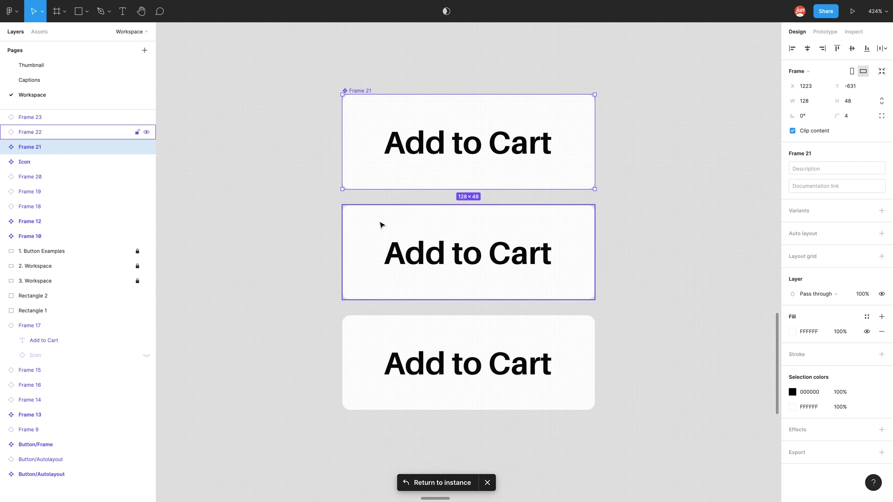
{"action": "left_click", "coordinate": [312, 187]}
{"action": "left_click", "coordinate": [384, 126]}
Step: Test label overrides: main button to 'Yes', the copy to 'Test', then main to 'No'
{"action": "double_click", "coordinate": [431, 142]}
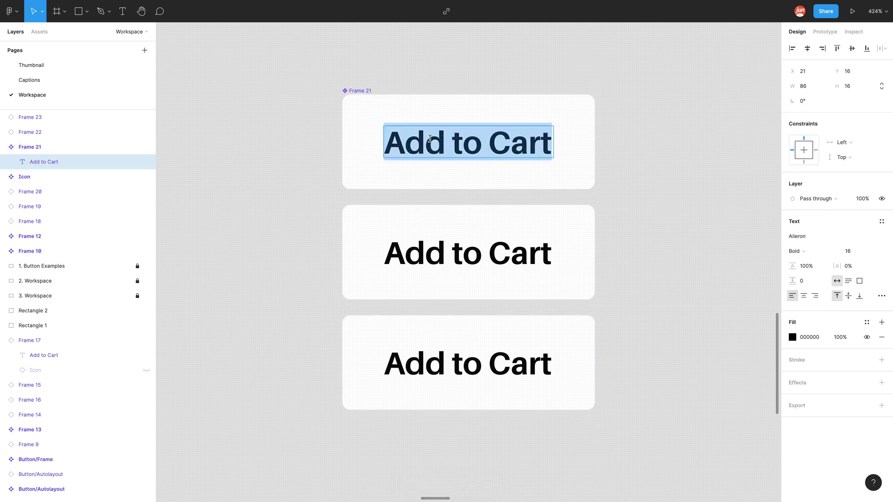
{"action": "type", "text": "Yes"}
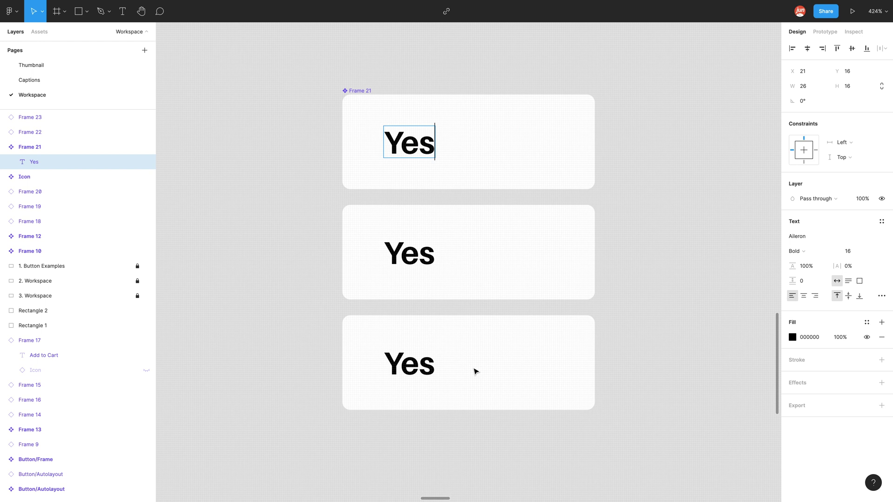
{"action": "key", "text": "Escape"}
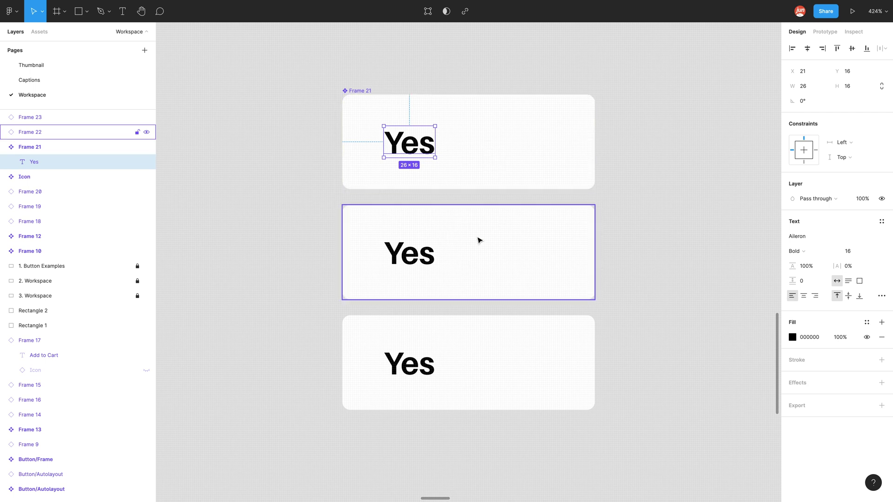
{"action": "left_click", "coordinate": [294, 255]}
{"action": "double_click", "coordinate": [415, 256]}
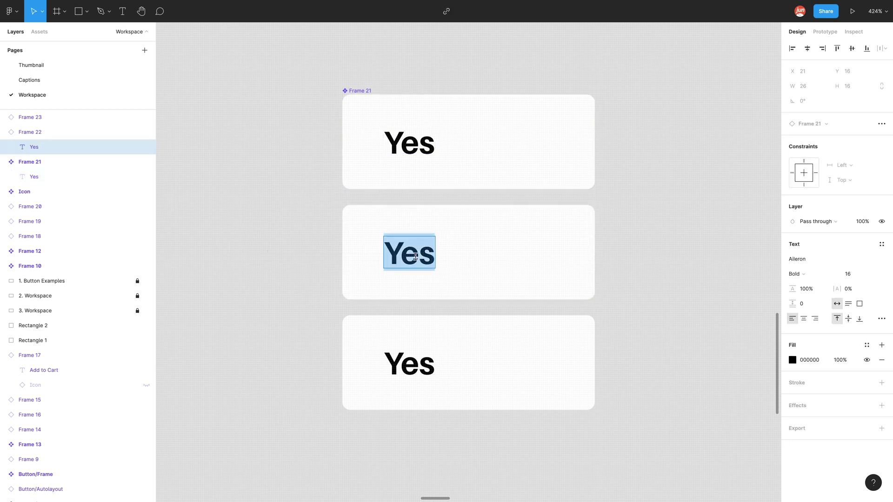
{"action": "type", "text": "Test"}
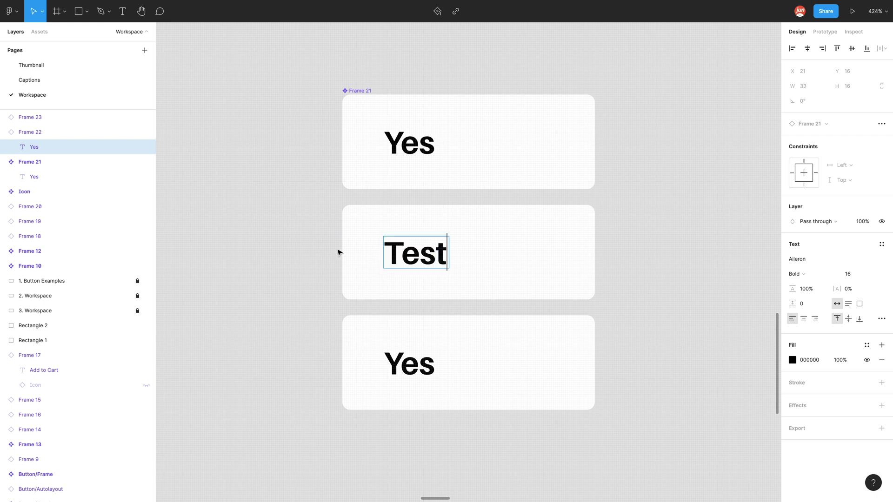
{"action": "key", "text": "Escape"}
{"action": "left_click", "coordinate": [421, 149]}
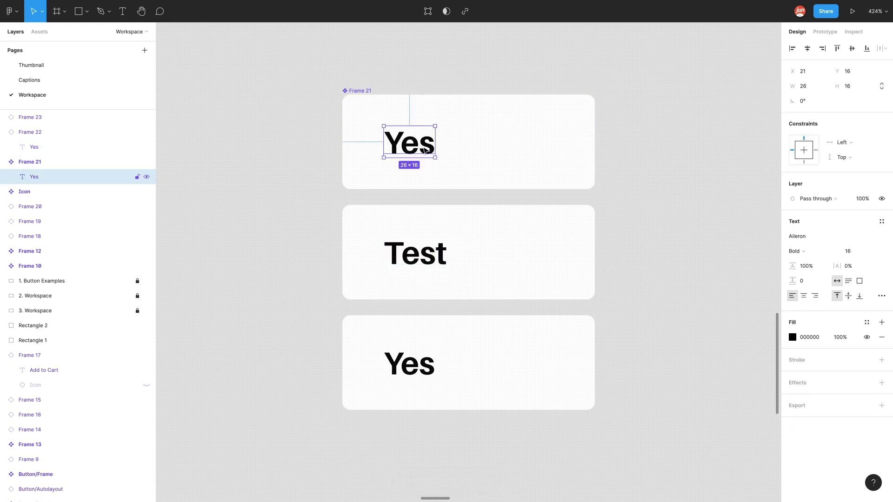
{"action": "double_click", "coordinate": [419, 145]}
{"action": "type", "text": "No"}
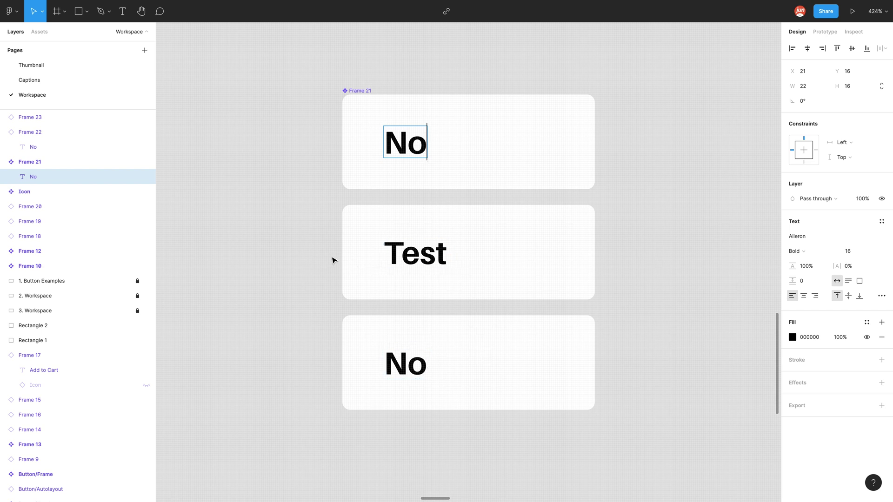
{"action": "key", "text": "Escape"}
Step: Reset all overrides on the middle button copy and relabel it 'Buy iy now'
{"action": "right_click", "coordinate": [355, 253]}
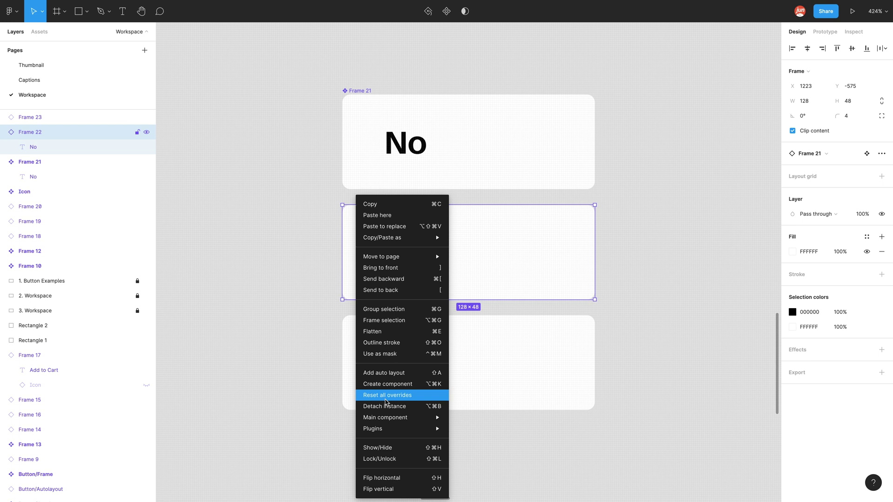
{"action": "left_click", "coordinate": [386, 400]}
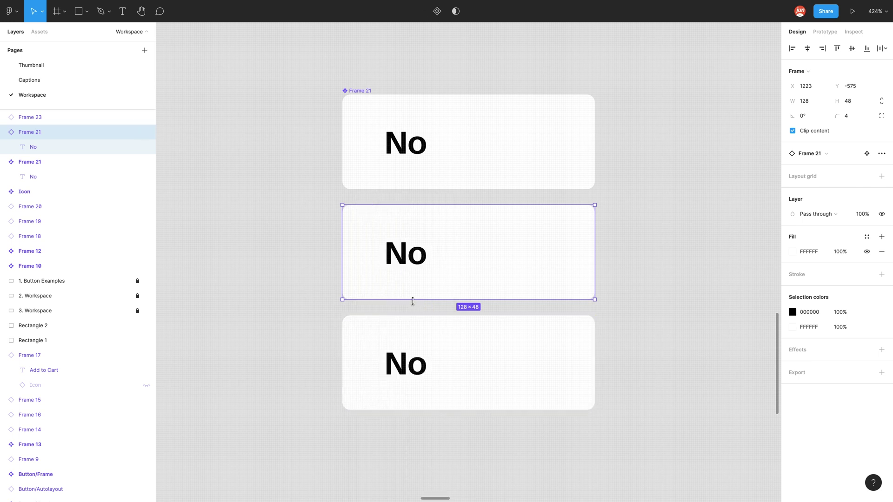
{"action": "double_click", "coordinate": [424, 261]}
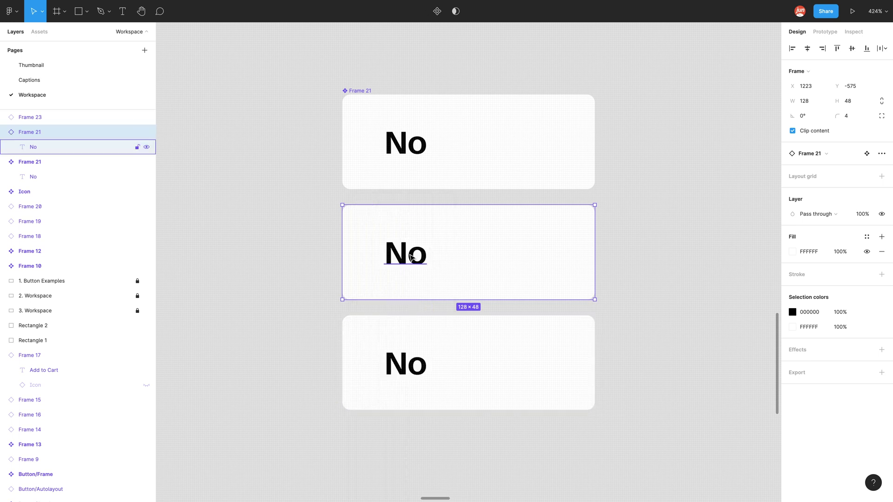
{"action": "double_click", "coordinate": [410, 254]}
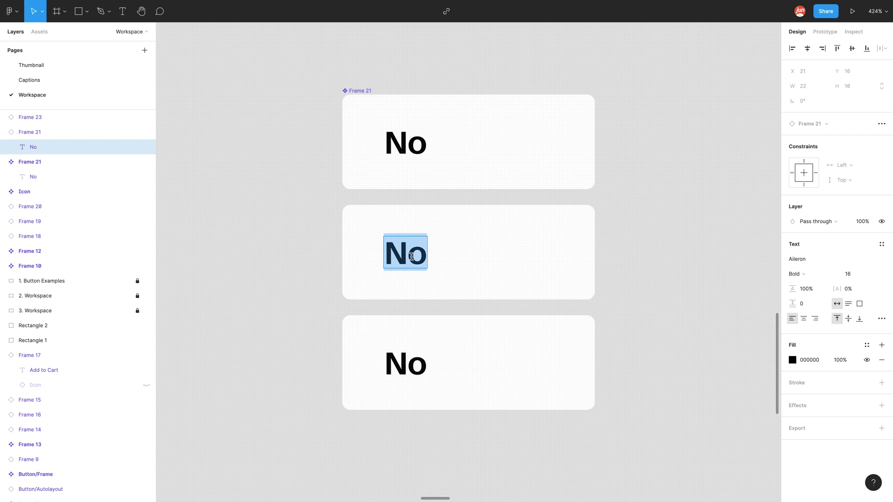
{"action": "type", "text": "Buy iy n"}
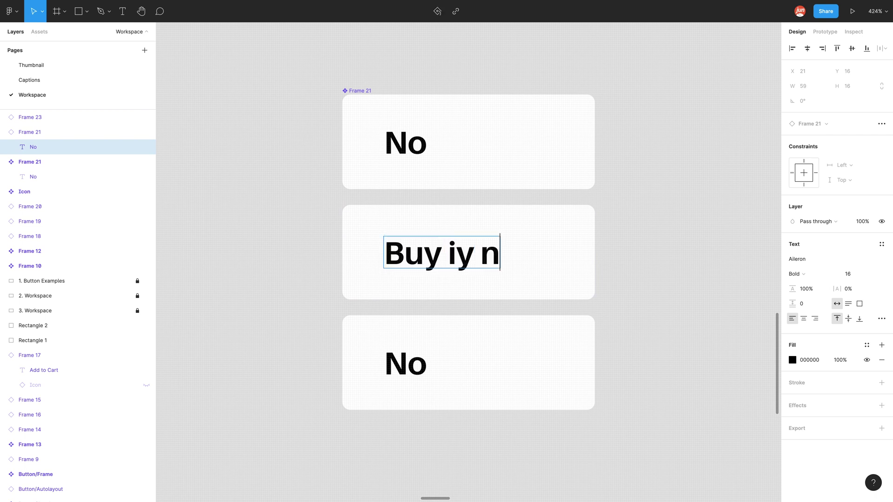
{"action": "type", "text": "ow"}
Step: Change the main button's label back to 'Add to Cart'
{"action": "double_click", "coordinate": [409, 150]}
{"action": "double_click", "coordinate": [409, 150]}
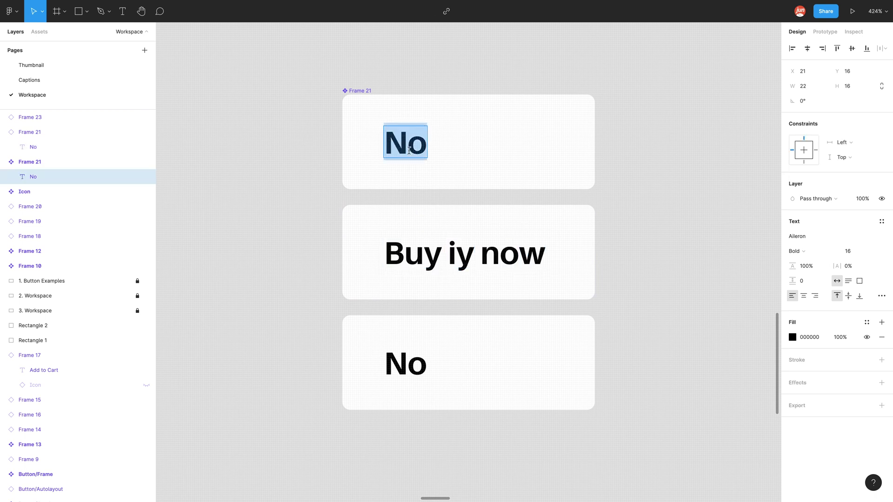
{"action": "type", "text": "Add to "}
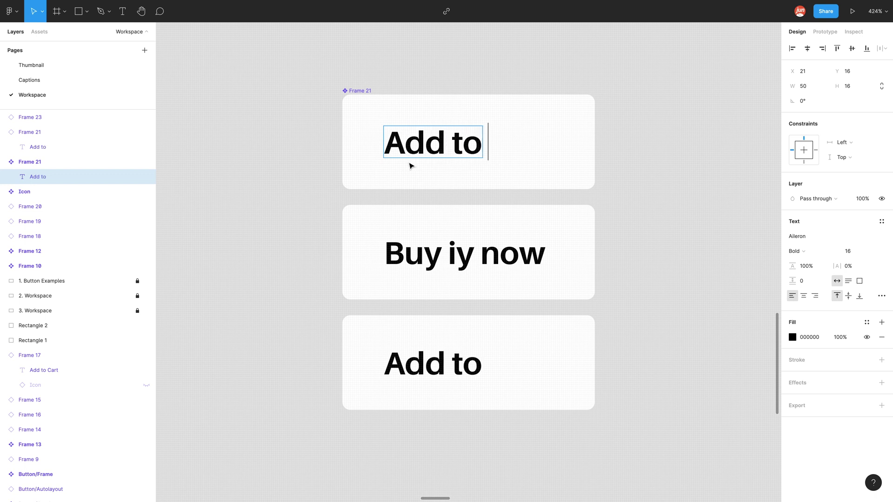
{"action": "type", "text": "Cart"}
{"action": "key", "text": "Escape"}
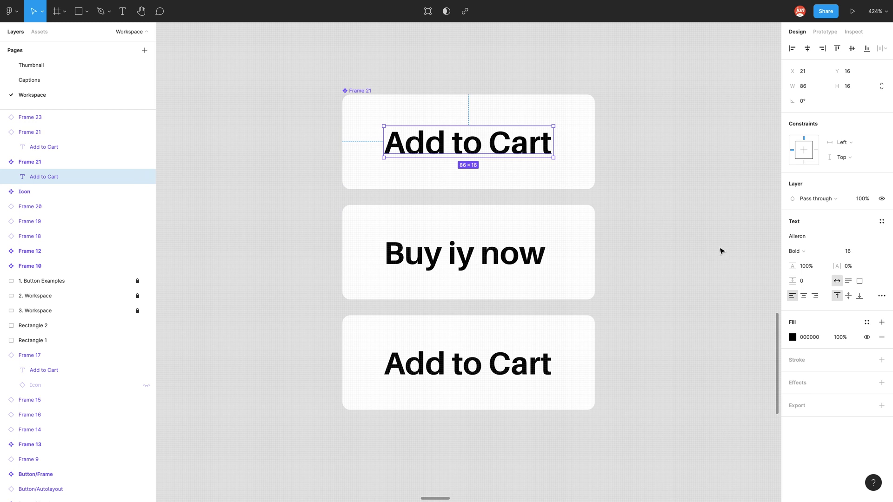
Step: Color the label text red F45D2C and fix the middle label to read 'Buy it now'
{"action": "left_click", "coordinate": [792, 338]}
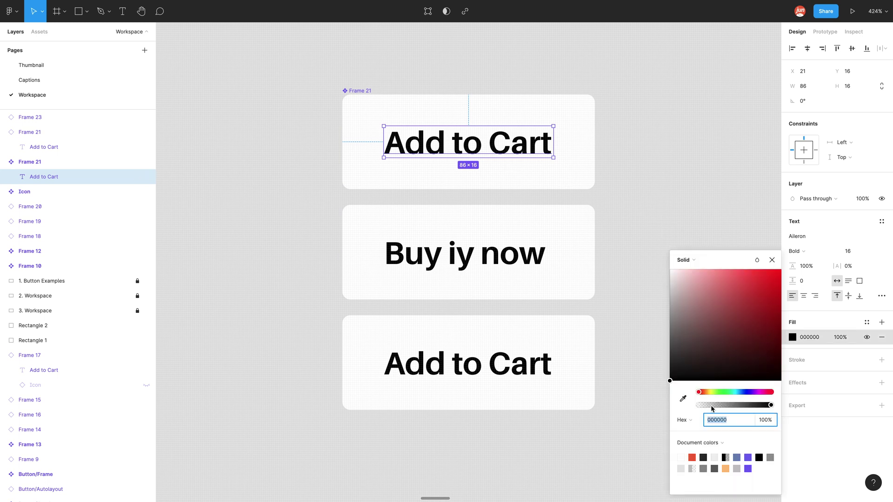
{"action": "left_click", "coordinate": [693, 457]}
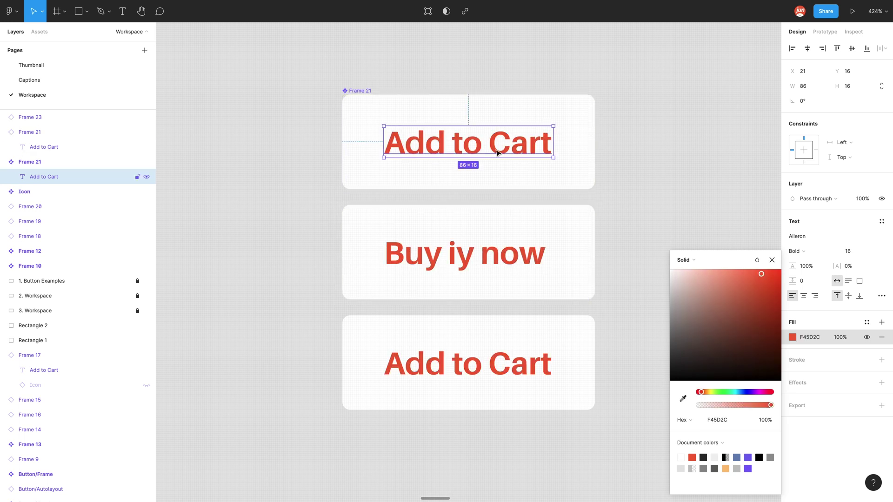
{"action": "double_click", "coordinate": [462, 262]}
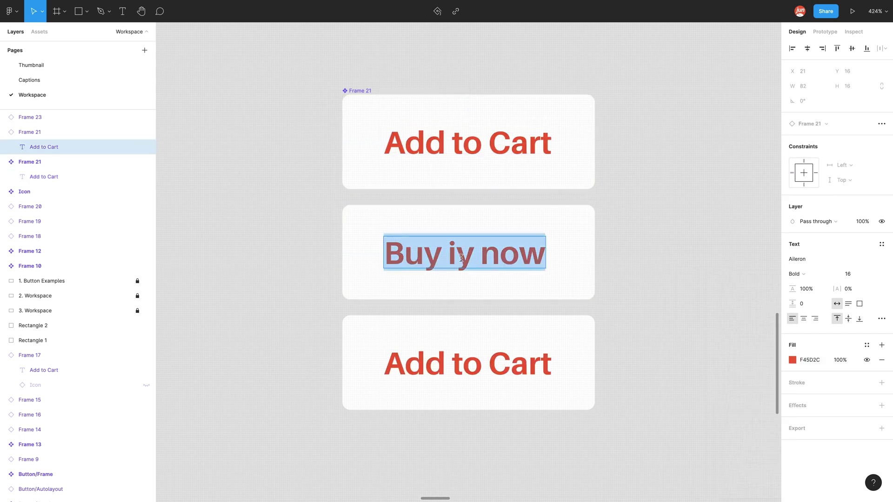
{"action": "left_click_drag", "start_coordinate": [457, 253], "coordinate": [468, 254]}
{"action": "type", "text": "t"}
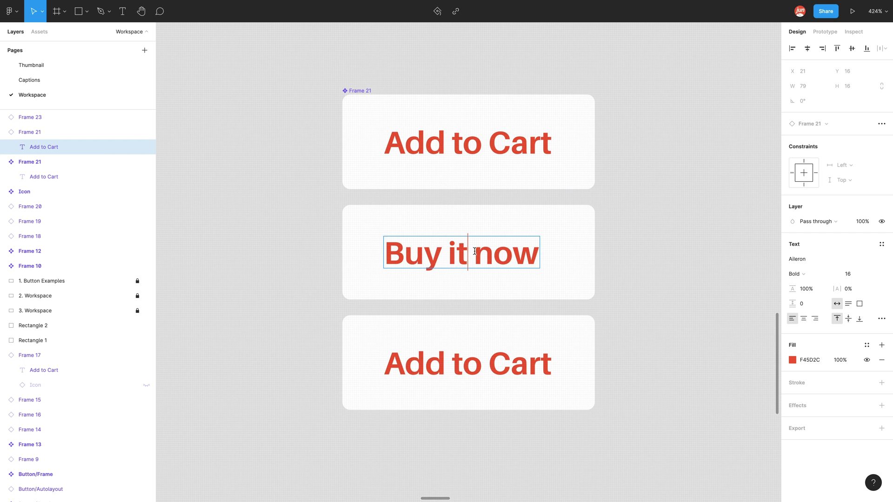
{"action": "key", "text": "Escape"}
{"action": "left_click", "coordinate": [316, 226]}
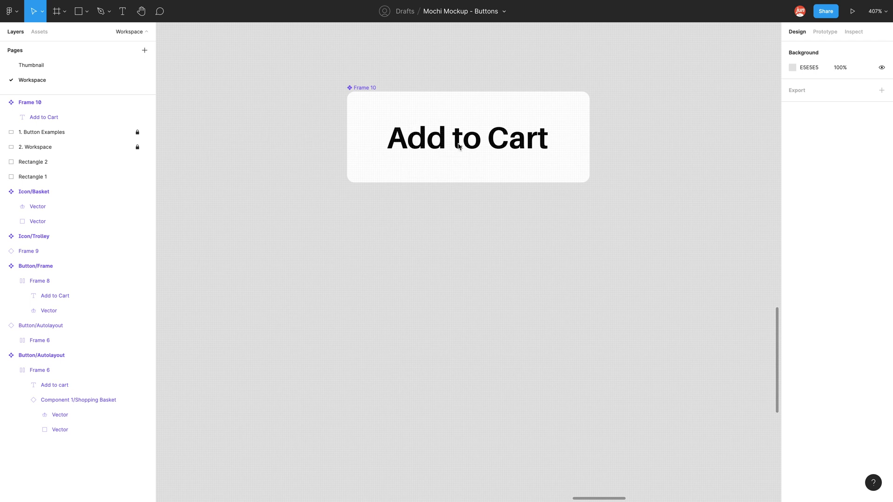
Step: Alt-drag the Frame 10 Add to Cart button downward to create a copy below it
{"action": "scroll", "coordinate": [259, 122], "scroll_direction": "down", "scroll_amount": 3}
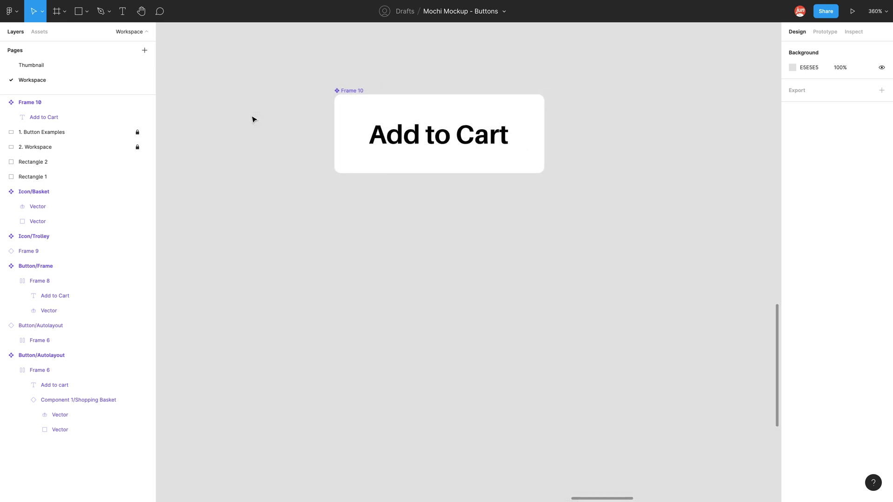
{"action": "left_click_drag", "start_coordinate": [326, 100], "coordinate": [339, 318]}
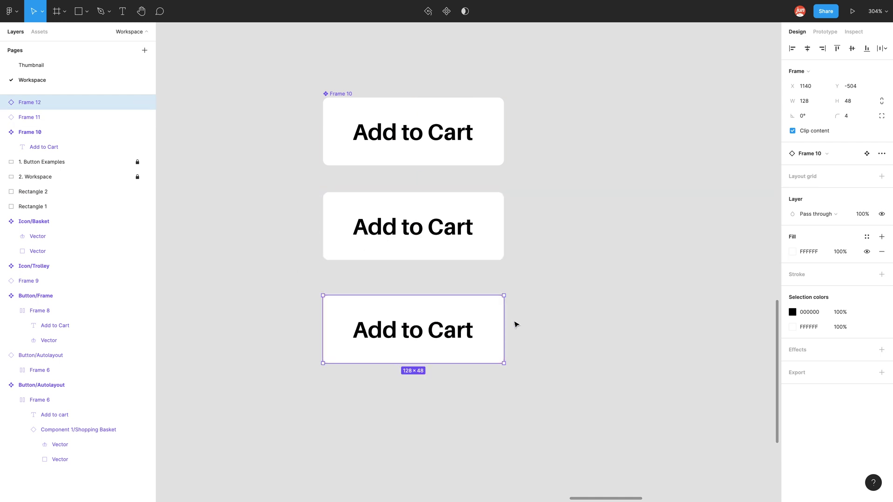
Step: Resize the bottom copy to 184×104 and widen the middle copy to 184×48
{"action": "left_click_drag", "start_coordinate": [503, 363], "coordinate": [582, 443]}
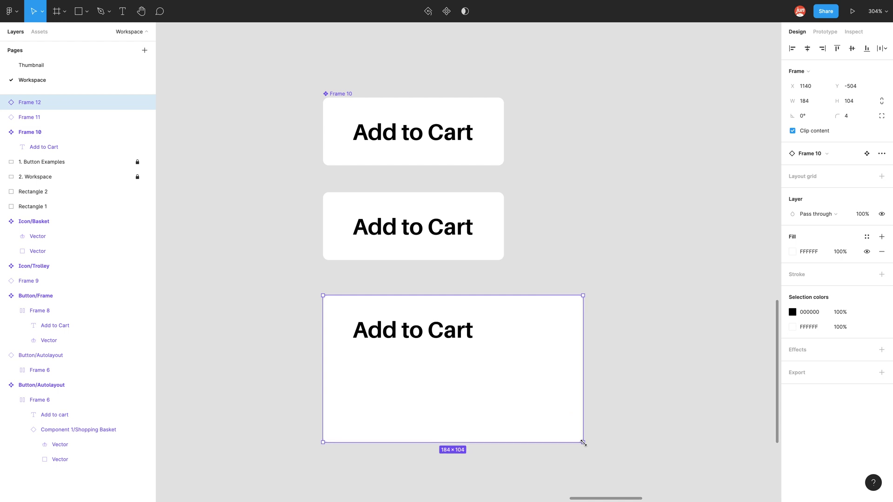
{"action": "left_click", "coordinate": [465, 216]}
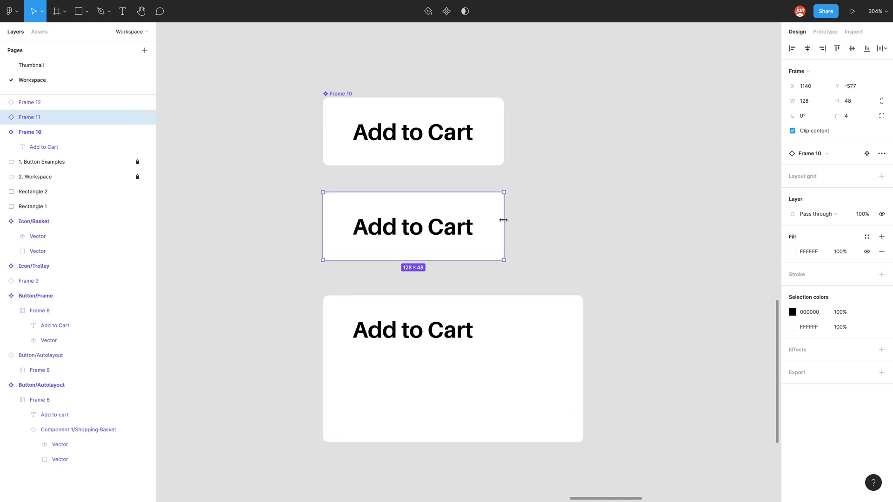
{"action": "left_click_drag", "start_coordinate": [503, 219], "coordinate": [584, 218]}
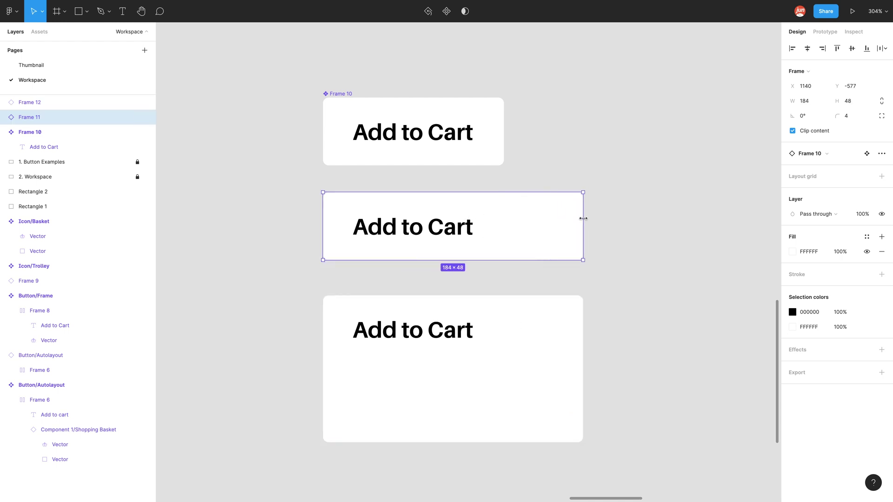
{"action": "left_click", "coordinate": [628, 222]}
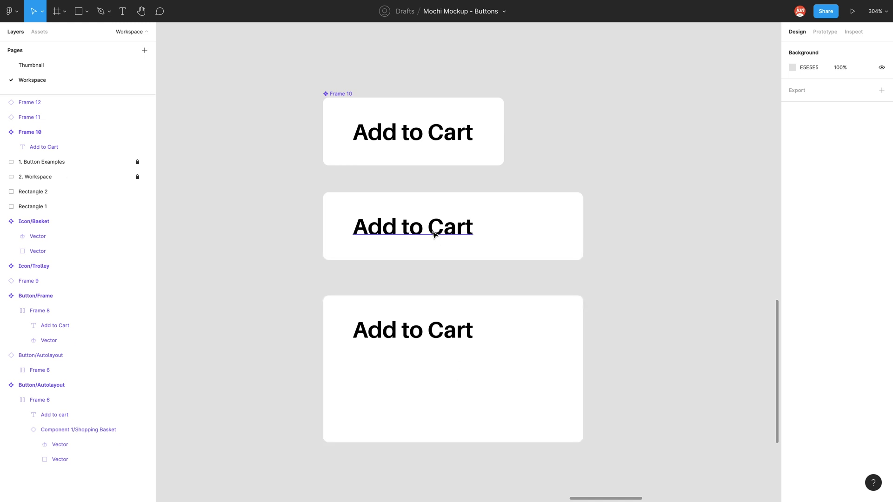
Step: Set the Add to Cart label's constraints to Center horizontally and Center vertically
{"action": "left_click", "coordinate": [437, 135]}
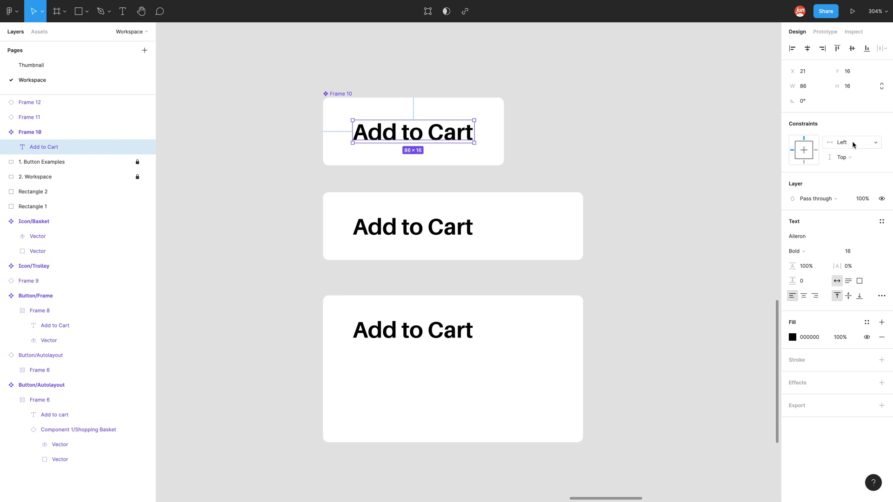
{"action": "left_click", "coordinate": [808, 150]}
{"action": "left_click", "coordinate": [806, 154]}
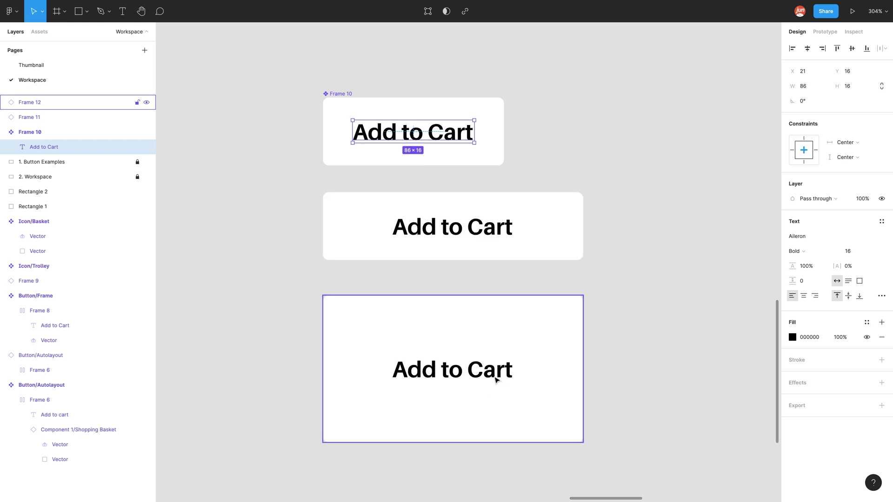
Step: Centre-align the label, move it to the button's horizontal middle, and restore the 'Add to Cart' text
{"action": "double_click", "coordinate": [385, 132]}
{"action": "type", "text": "B"}
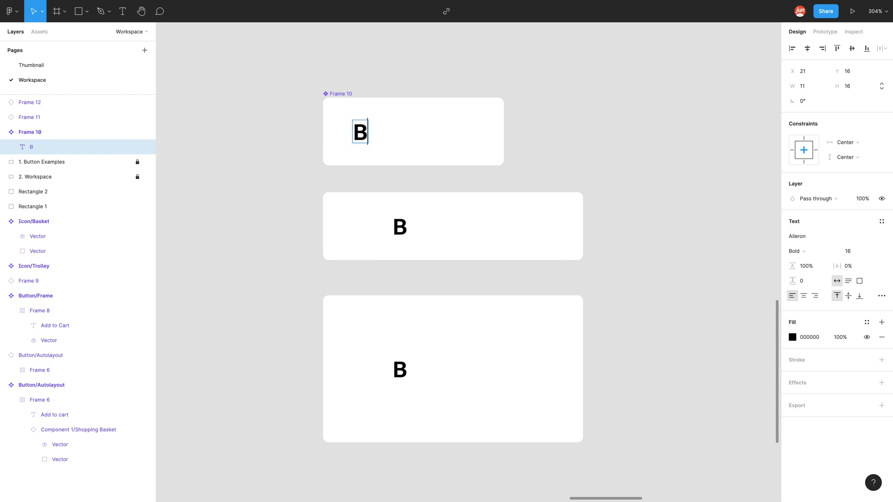
{"action": "type", "text": "uy"}
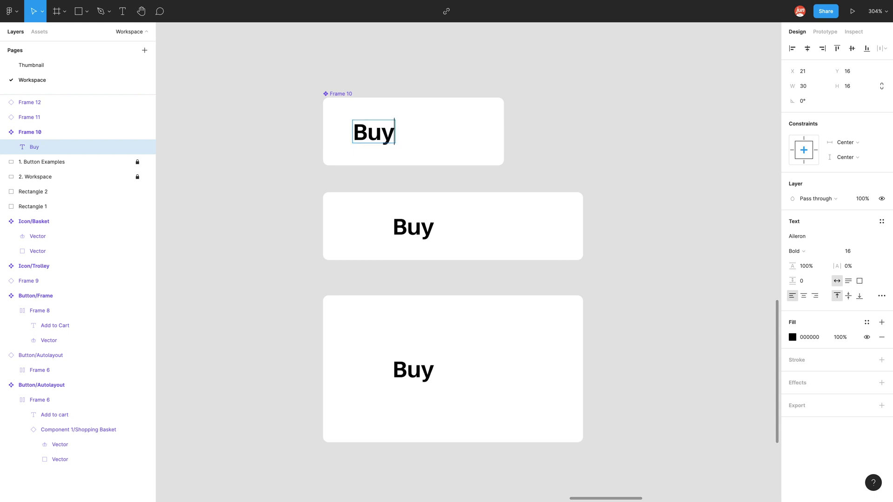
{"action": "key", "text": "Escape"}
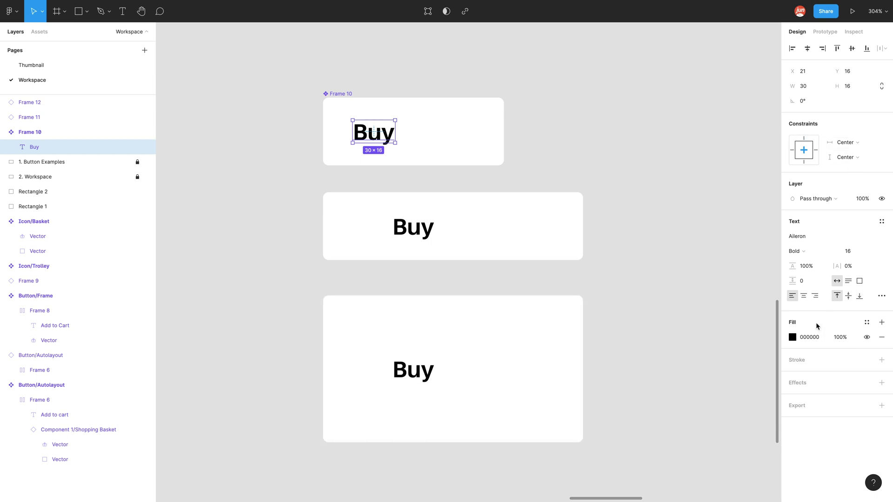
{"action": "left_click", "coordinate": [803, 298]}
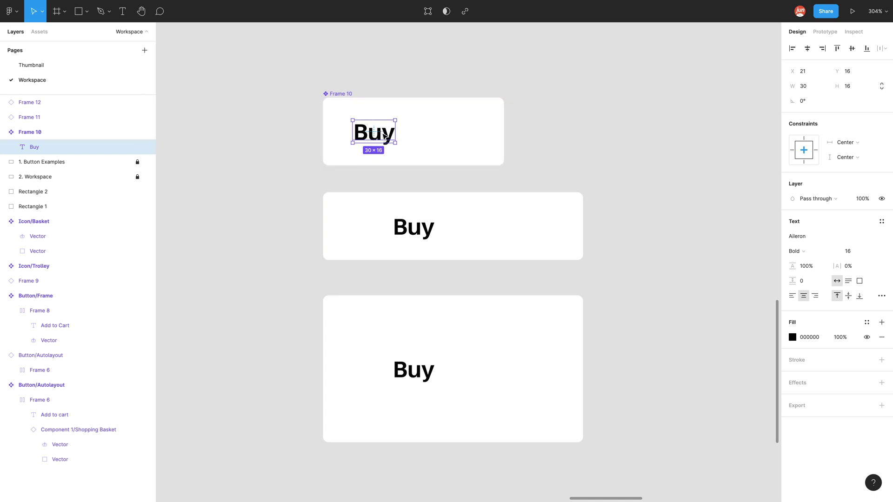
{"action": "left_click_drag", "start_coordinate": [383, 135], "coordinate": [418, 139]}
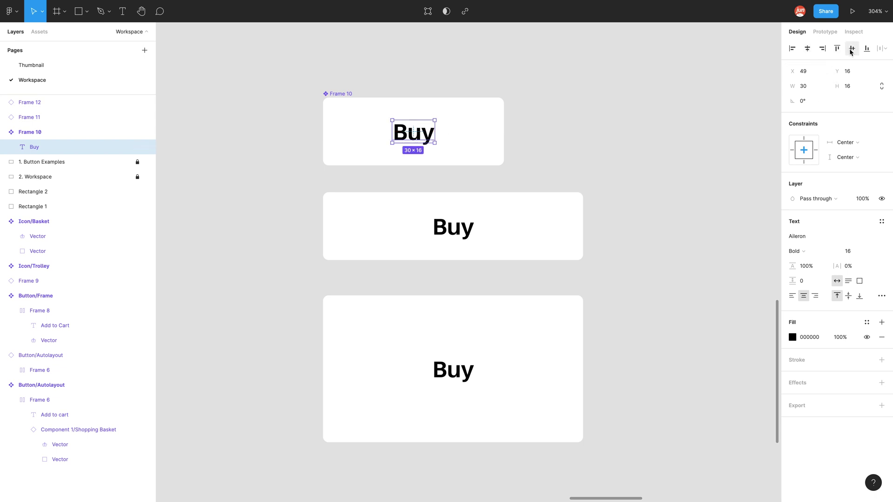
{"action": "double_click", "coordinate": [428, 135]}
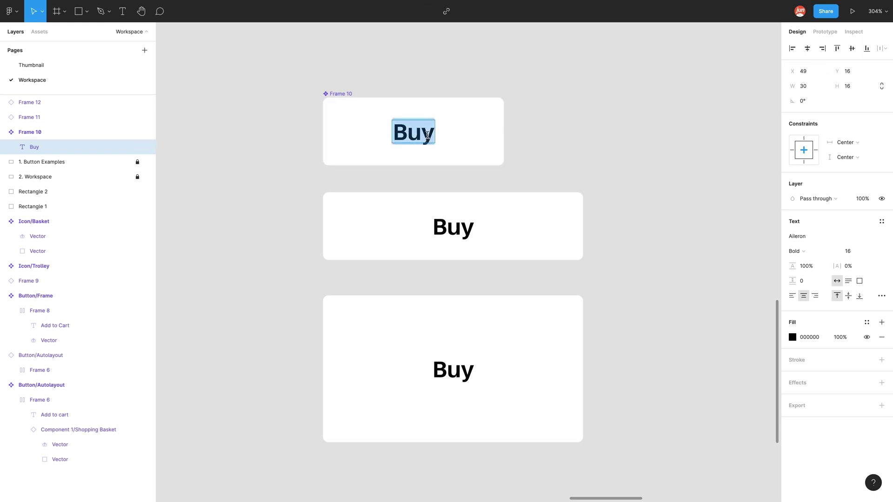
{"action": "type", "text": "Add t"}
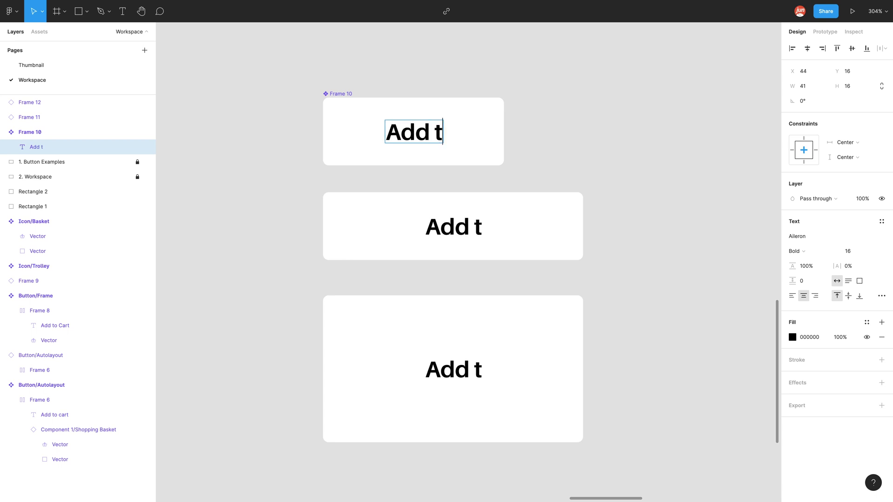
{"action": "type", "text": "o Cart"}
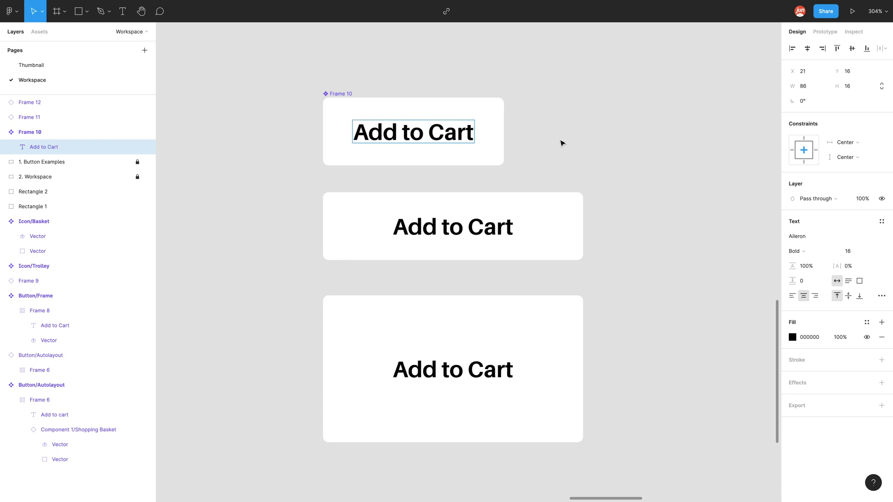
{"action": "key", "text": "Escape"}
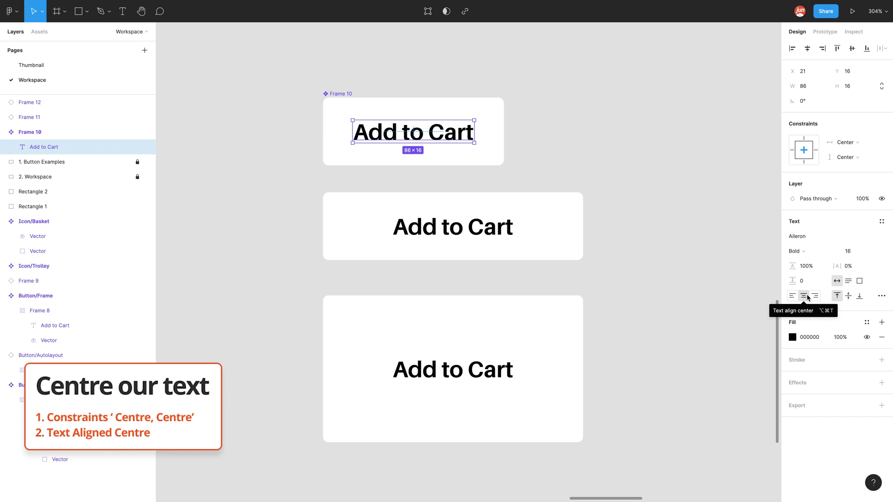
{"action": "left_click", "coordinate": [696, 206]}
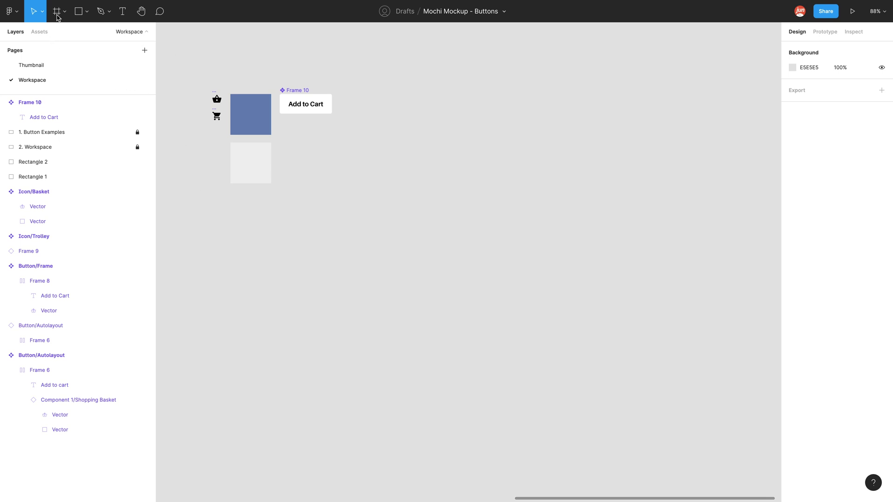
Step: Draw a new frame below the button and size it 128 wide by 48 high
{"action": "scroll", "coordinate": [369, 194], "scroll_direction": "up", "scroll_amount": 3}
{"action": "scroll", "coordinate": [362, 185], "scroll_direction": "up", "scroll_amount": 5}
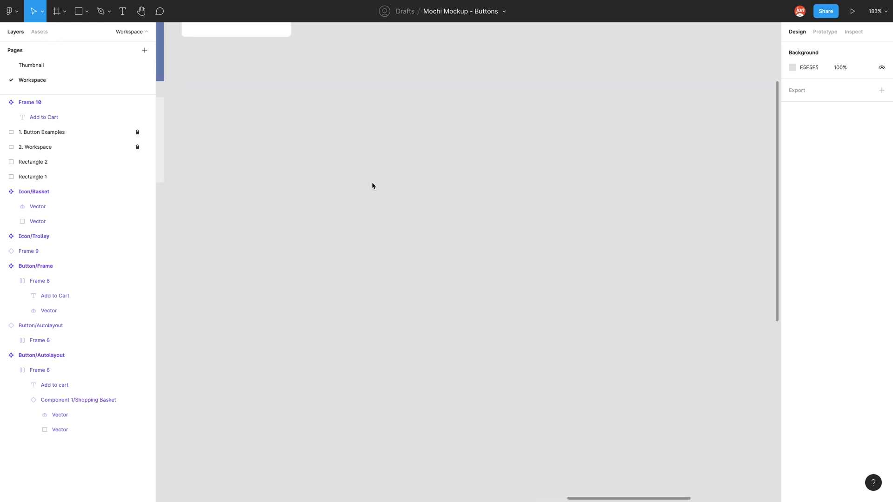
{"action": "left_click", "coordinate": [56, 11]}
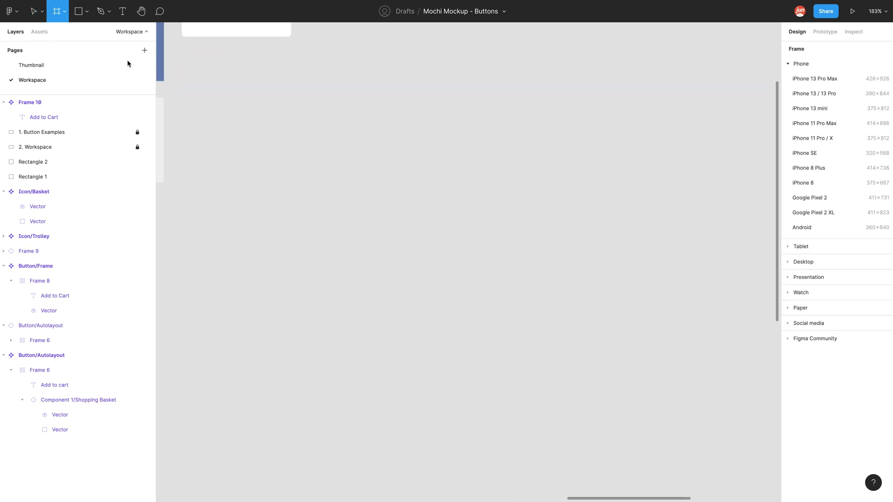
{"action": "left_click", "coordinate": [321, 234]}
{"action": "left_click_drag", "start_coordinate": [357, 237], "coordinate": [457, 237]}
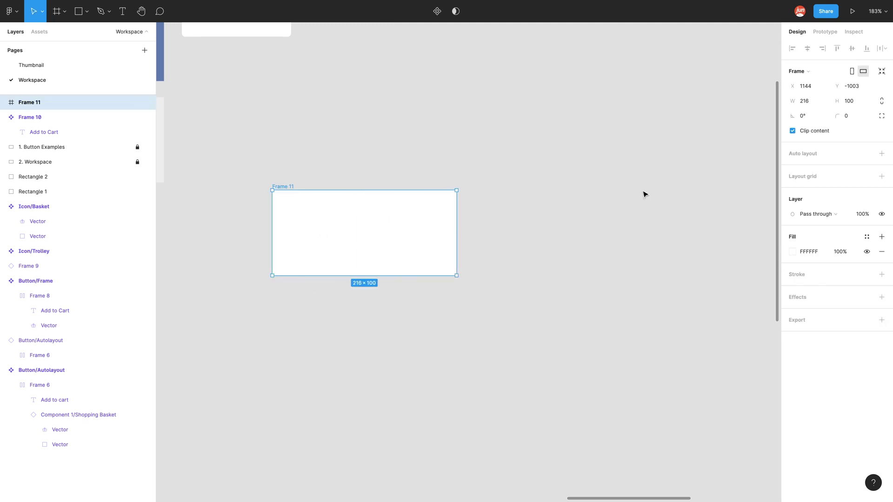
{"action": "type", "text": "128"}
{"action": "key", "text": "Tab"}
{"action": "type", "text": "48"}
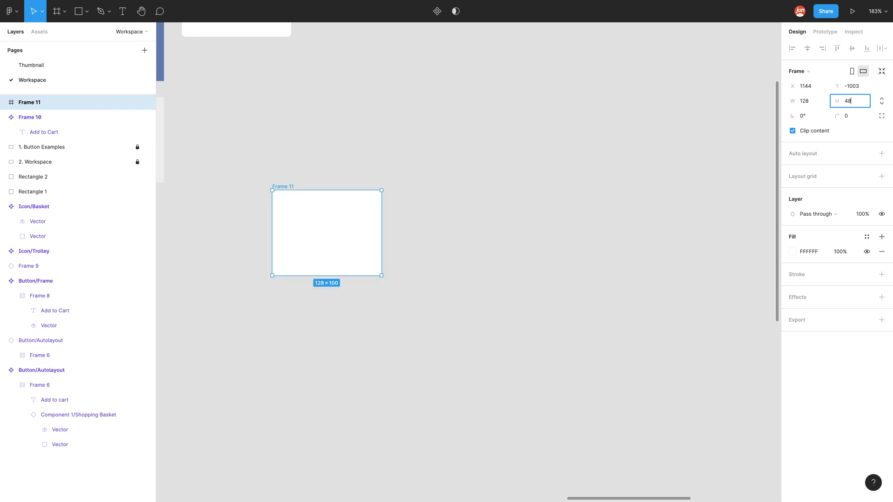
{"action": "left_click", "coordinate": [854, 119]}
{"action": "left_click", "coordinate": [650, 132]}
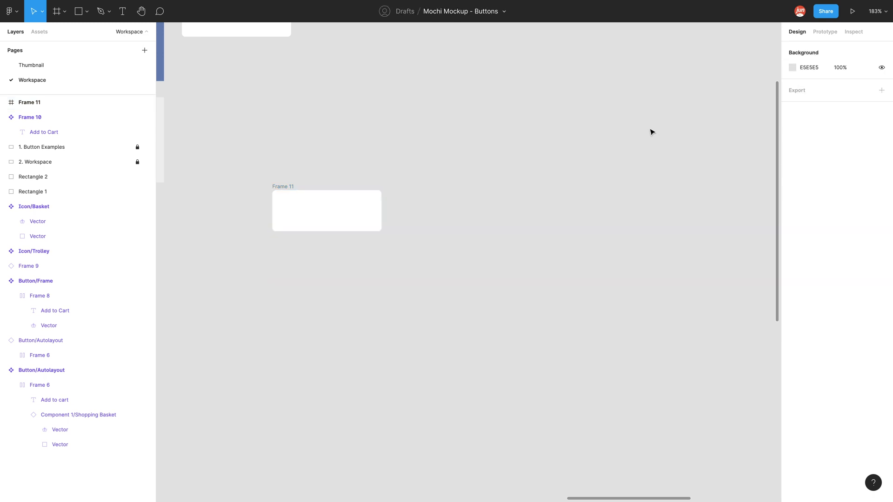
{"action": "scroll", "coordinate": [605, 244], "scroll_direction": "down", "scroll_amount": 3}
{"action": "scroll", "coordinate": [272, 103], "scroll_direction": "up", "scroll_amount": 2}
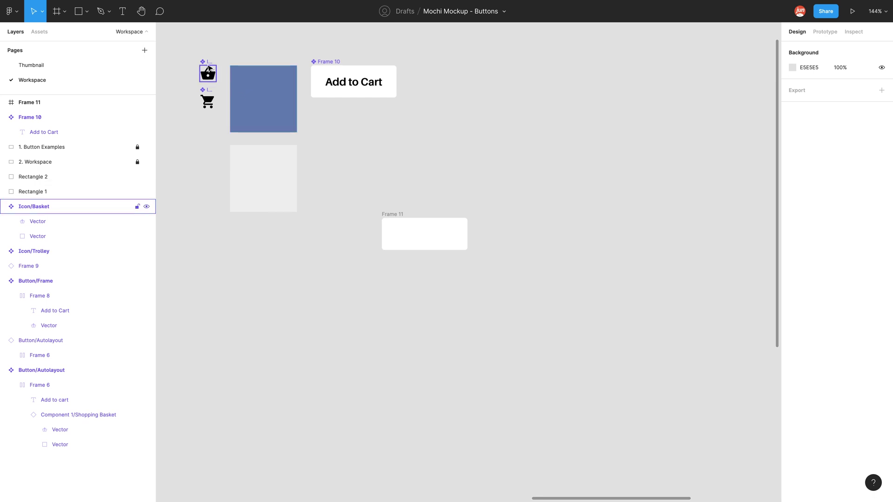
Step: Copy the basket icon into Frame 11 and place an 'Add to Cart' text label beside it
{"action": "left_click_drag", "start_coordinate": [208, 69], "coordinate": [390, 184]}
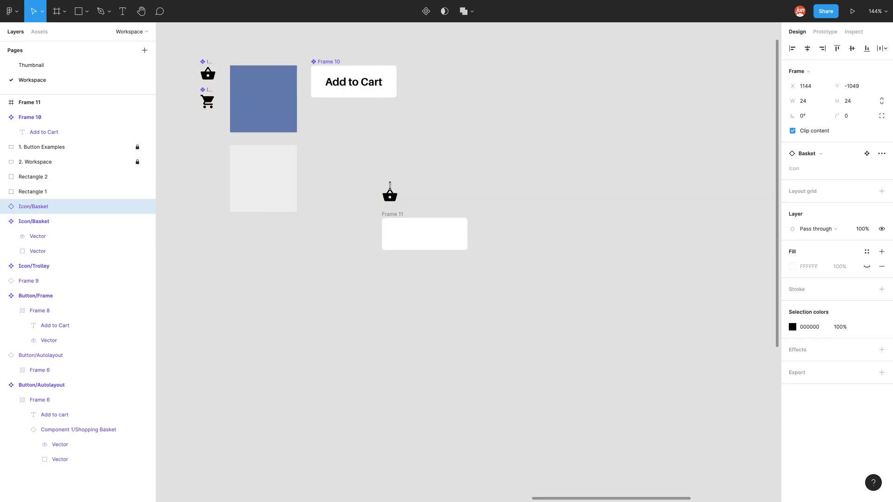
{"action": "left_click", "coordinate": [438, 189]}
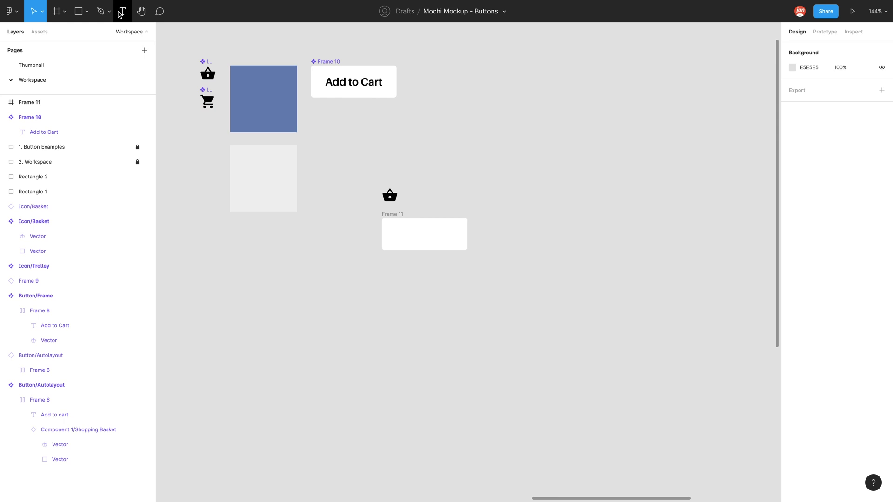
{"action": "left_click", "coordinate": [119, 14]}
{"action": "left_click", "coordinate": [422, 199]}
{"action": "type", "text": "Add"}
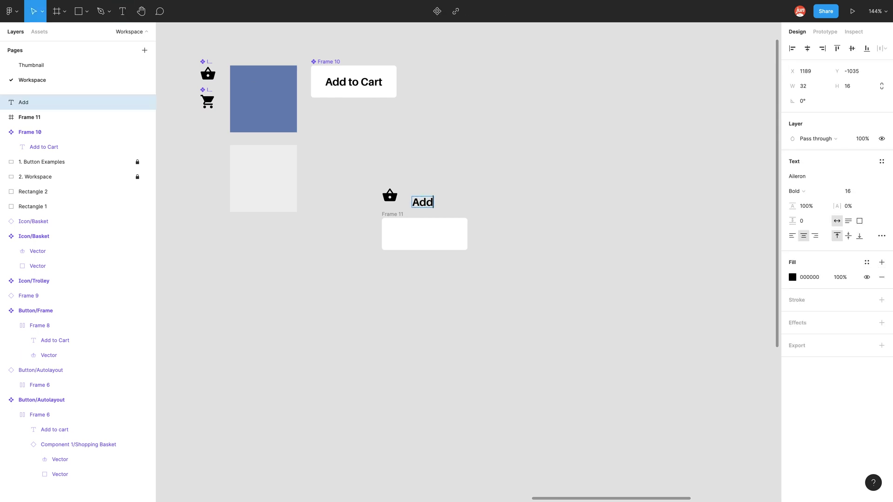
{"action": "type", "text": " to Cart"}
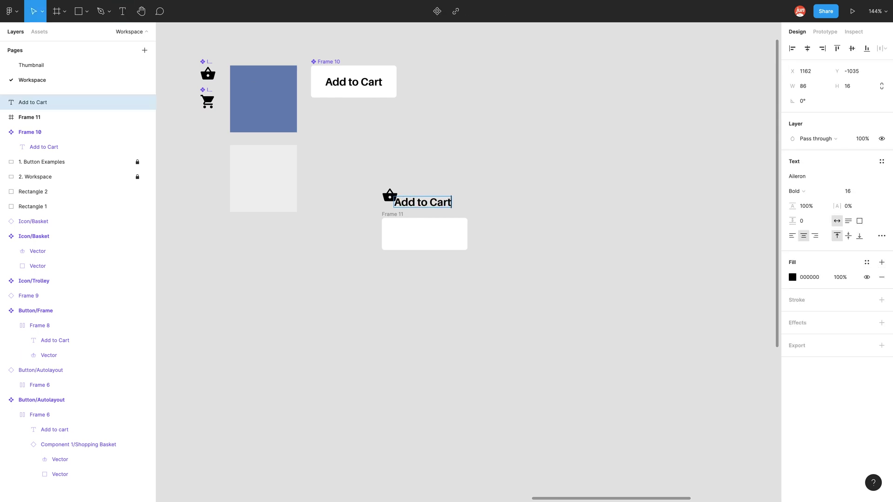
{"action": "key", "text": "Escape"}
{"action": "scroll", "coordinate": [435, 184], "scroll_direction": "up", "scroll_amount": 10}
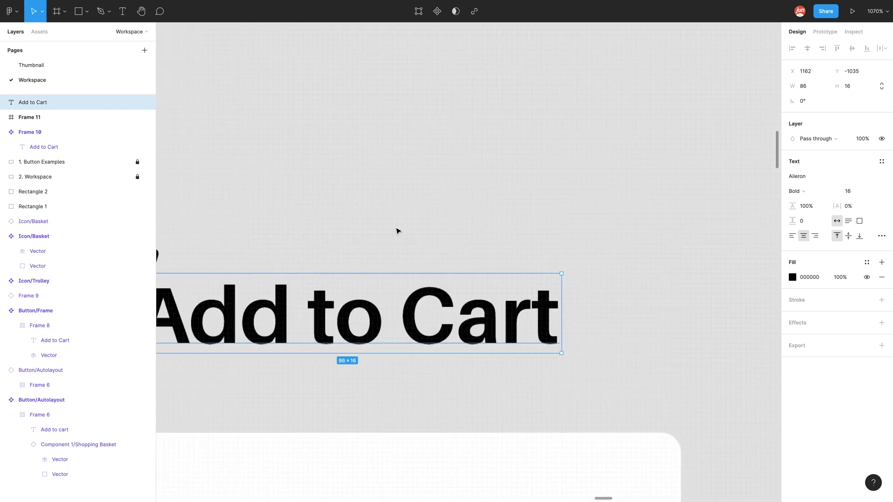
{"action": "scroll", "coordinate": [508, 186], "scroll_direction": "down", "scroll_amount": 5}
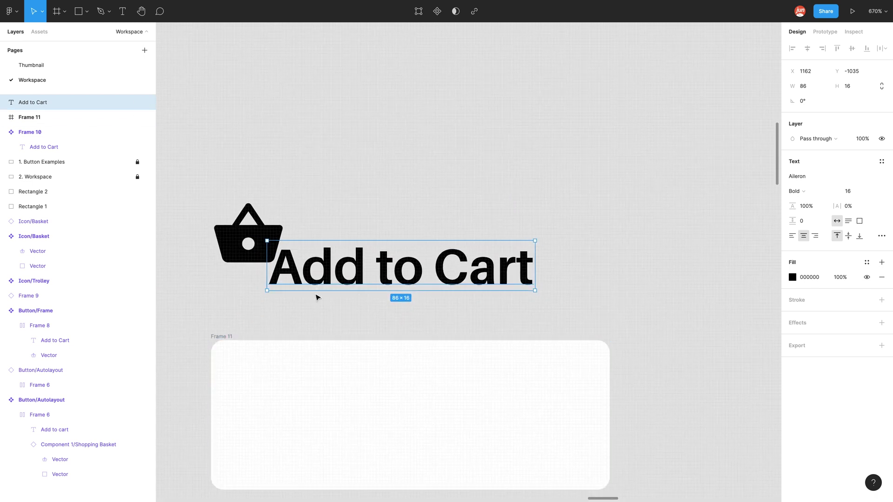
{"action": "scroll", "coordinate": [316, 297], "scroll_direction": "down", "scroll_amount": 2}
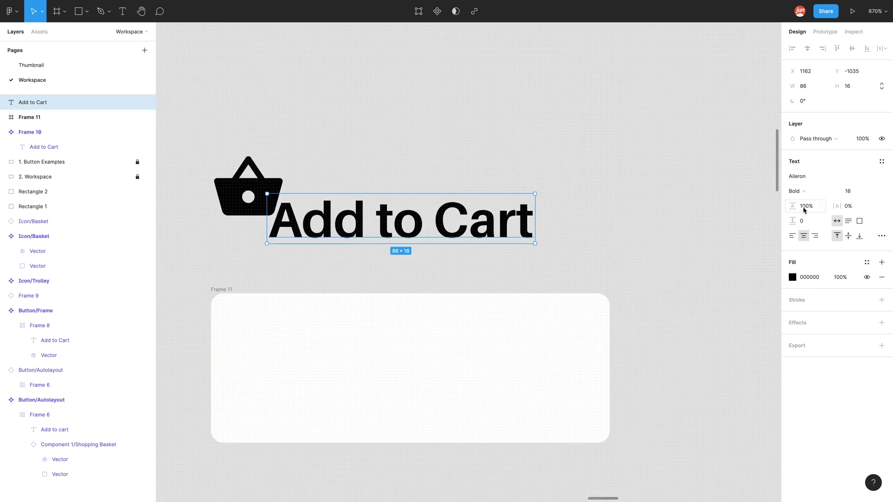
{"action": "left_click_drag", "start_coordinate": [360, 229], "coordinate": [386, 197]}
Step: Group the icon and label, centre the group horizontally, and set both constraints to Center
{"action": "left_click", "coordinate": [367, 237]}
{"action": "left_click_drag", "start_coordinate": [367, 238], "coordinate": [386, 377]}
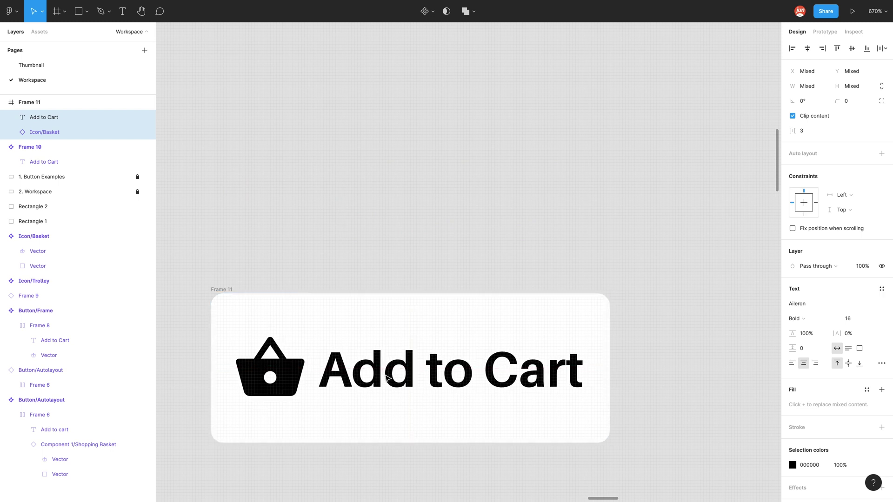
{"action": "key", "text": "ctrl+g"}
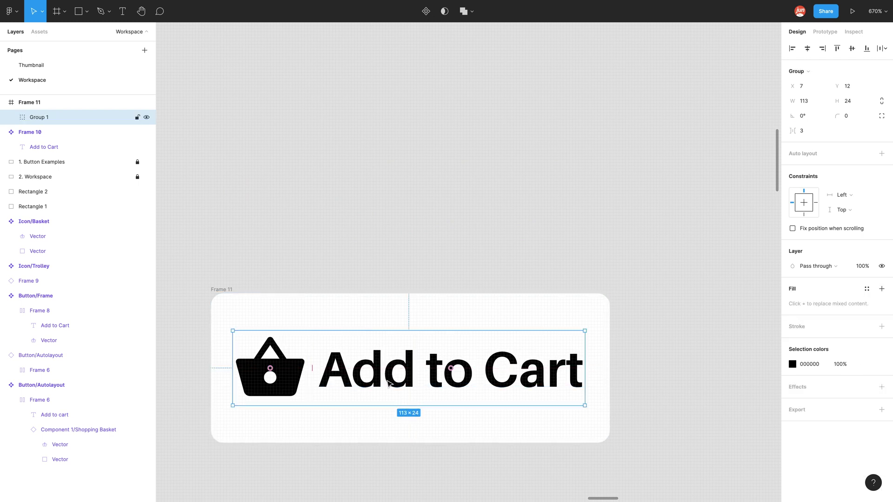
{"action": "left_click", "coordinate": [807, 48]}
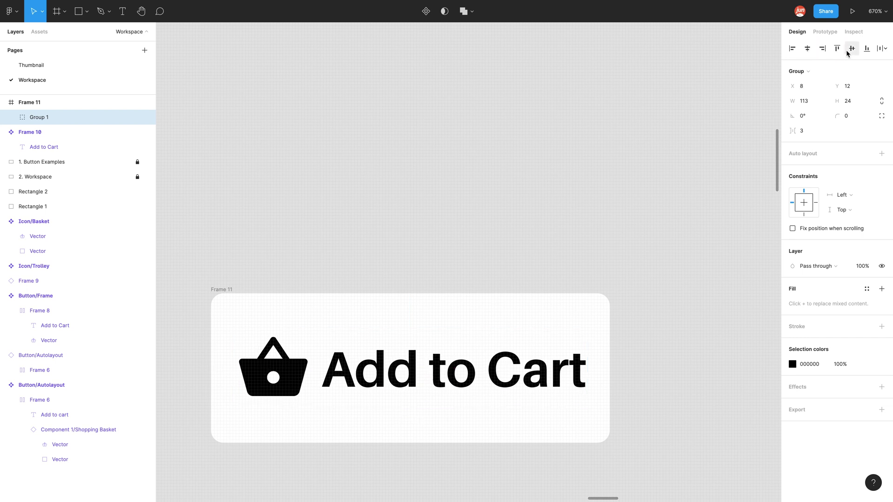
{"action": "left_click", "coordinate": [843, 195]}
{"action": "left_click", "coordinate": [848, 234]}
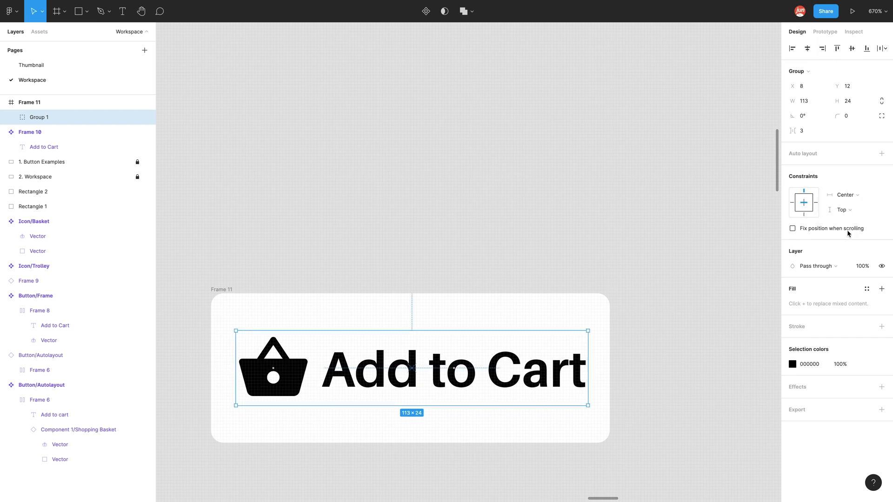
{"action": "left_click", "coordinate": [845, 209]}
{"action": "left_click", "coordinate": [849, 243]}
{"action": "left_click", "coordinate": [564, 258]}
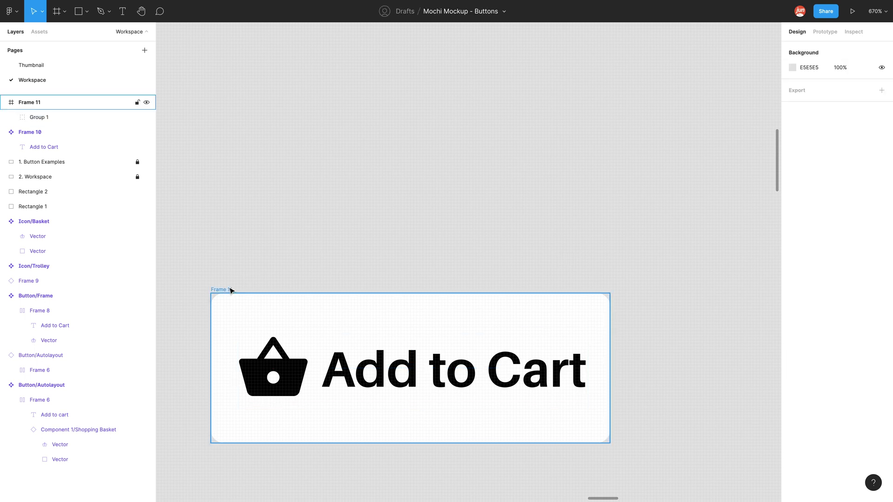
{"action": "scroll", "coordinate": [297, 156], "scroll_direction": "down", "scroll_amount": 5}
Step: Turn Frame 11 into a component and duplicate the button below it
{"action": "right_click", "coordinate": [261, 229]}
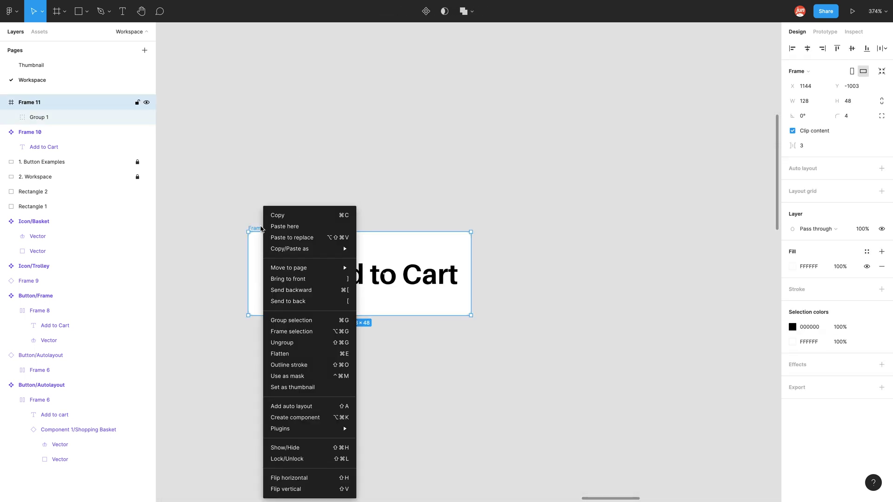
{"action": "left_click", "coordinate": [312, 417]}
{"action": "scroll", "coordinate": [364, 151], "scroll_direction": "down", "scroll_amount": 3}
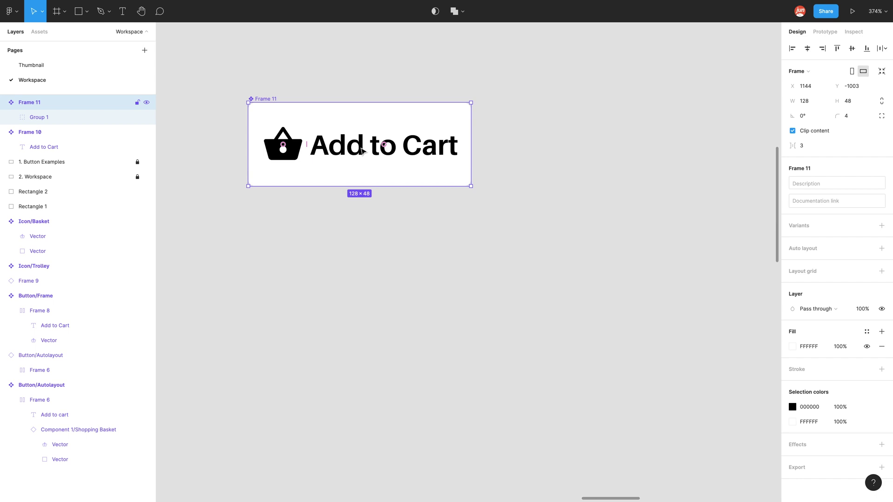
{"action": "left_click_drag", "start_coordinate": [362, 150], "coordinate": [348, 391], "text": "alt"}
Step: Widen Frame 12 to 226 and enlarge Frame 13 to 226 by 134
{"action": "left_click", "coordinate": [460, 270]}
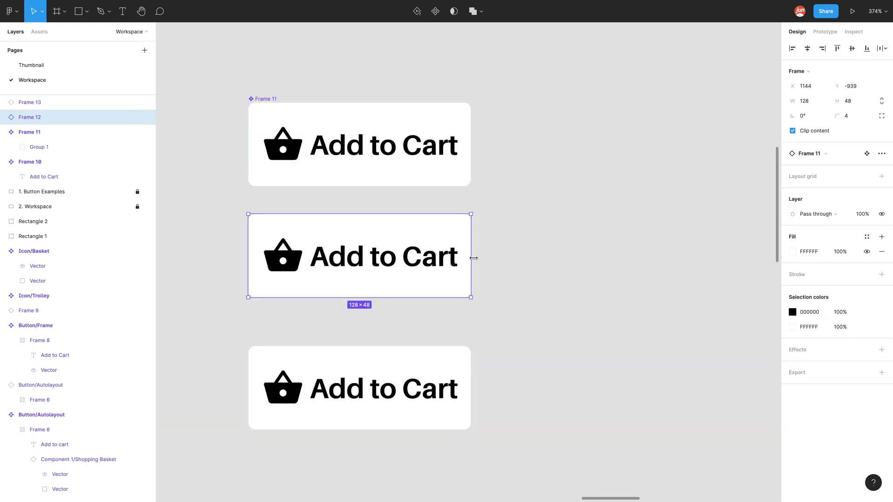
{"action": "left_click_drag", "start_coordinate": [473, 257], "coordinate": [641, 257]}
{"action": "scroll", "coordinate": [324, 162], "scroll_direction": "down", "scroll_amount": 3}
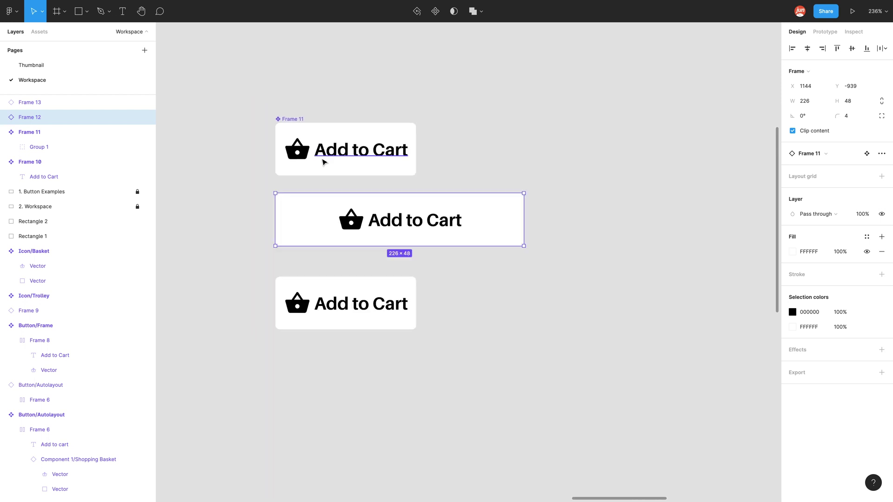
{"action": "left_click", "coordinate": [364, 291]}
{"action": "left_click_drag", "start_coordinate": [417, 330], "coordinate": [524, 423]}
{"action": "left_click", "coordinate": [560, 401]}
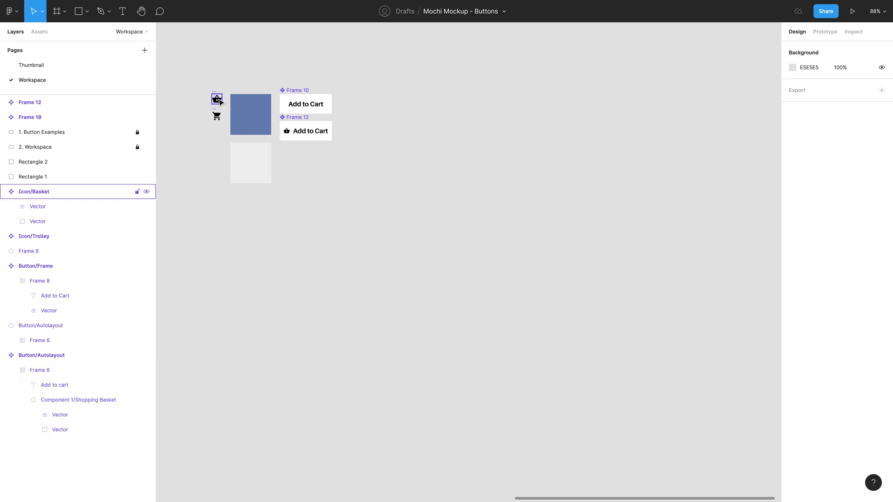
Step: Place a new basket icon copy and an 'Add to Cart' text label next to it
{"action": "left_click_drag", "start_coordinate": [220, 101], "coordinate": [420, 268]}
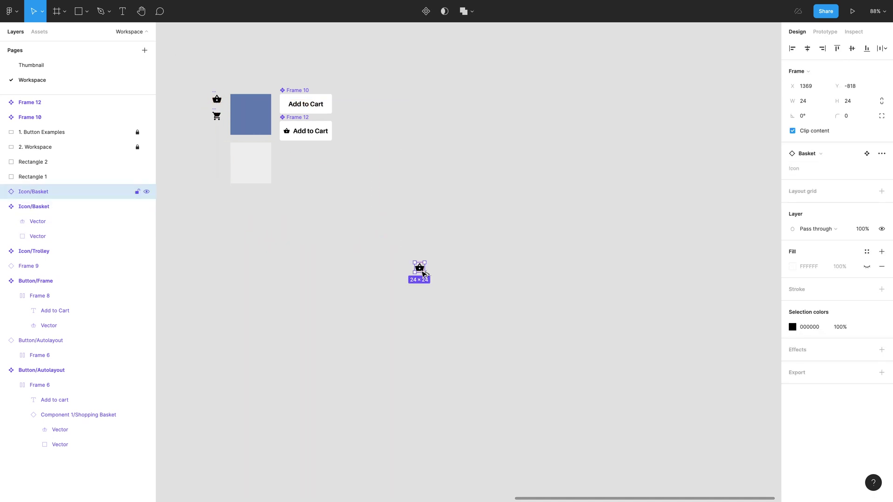
{"action": "scroll", "coordinate": [449, 279], "scroll_direction": "up", "scroll_amount": 10}
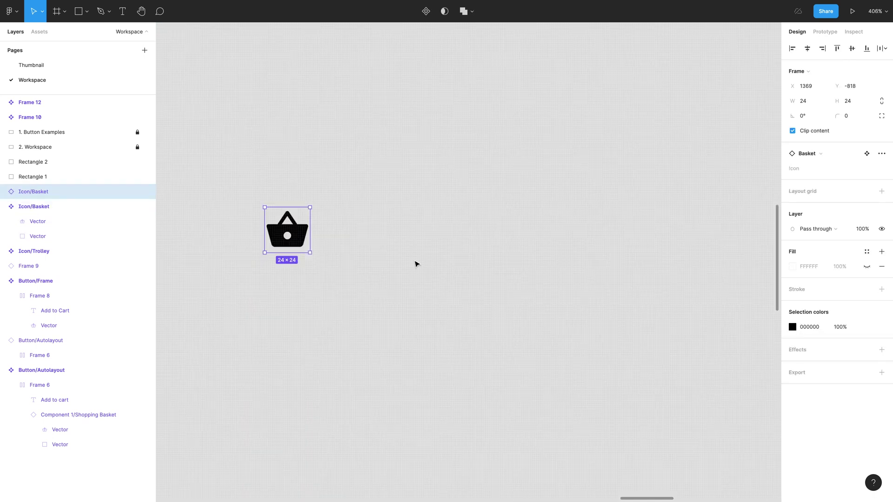
{"action": "left_click", "coordinate": [122, 11]}
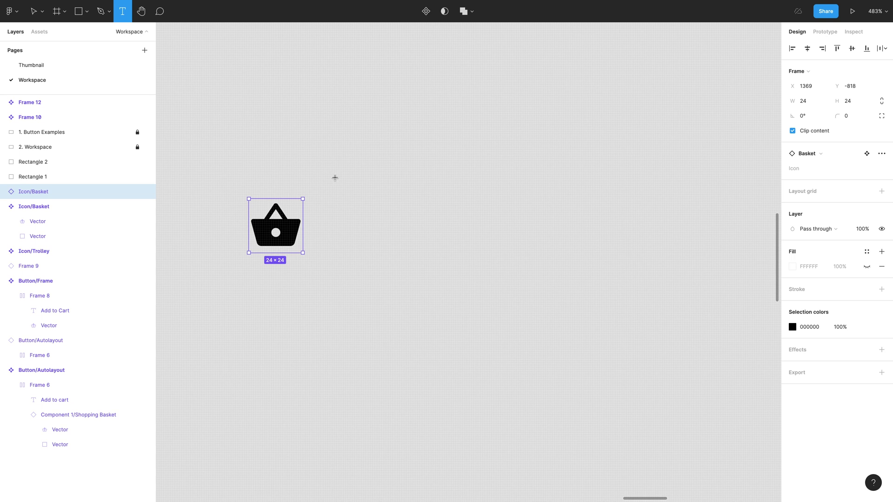
{"action": "left_click", "coordinate": [363, 227]}
{"action": "type", "text": "Add t"}
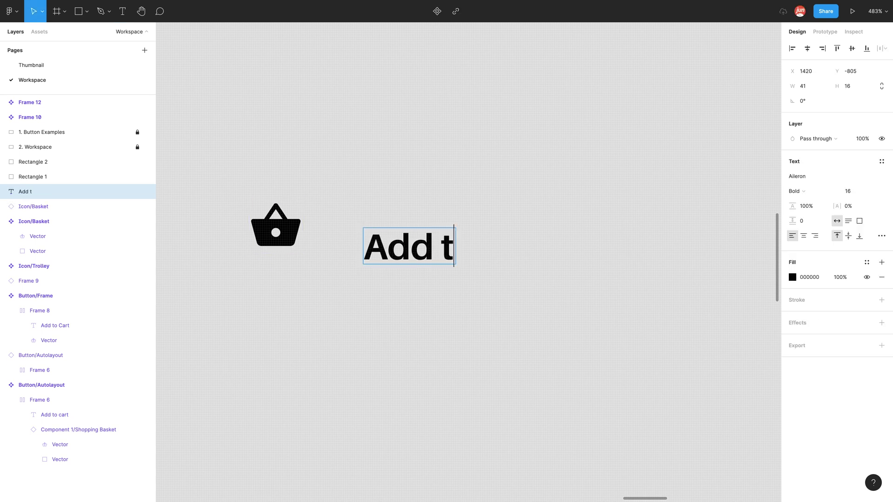
{"action": "type", "text": "o Cart"}
{"action": "key", "text": "Escape"}
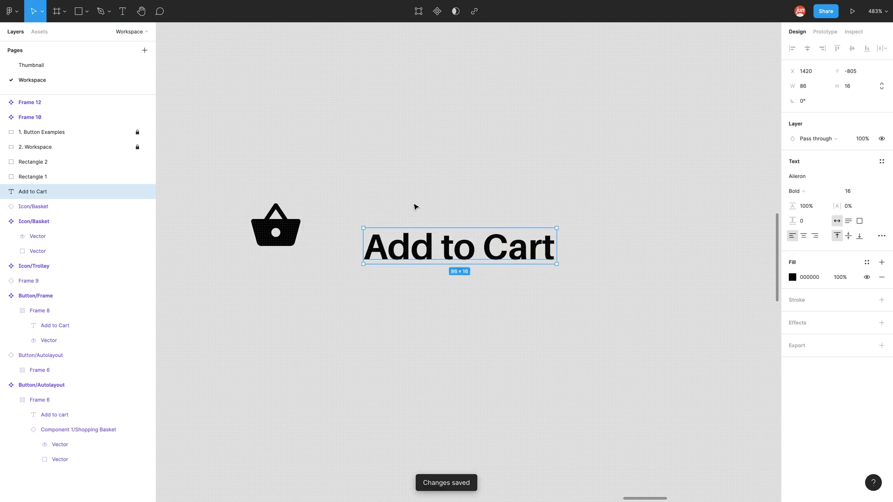
{"action": "left_click_drag", "start_coordinate": [412, 248], "coordinate": [396, 232]}
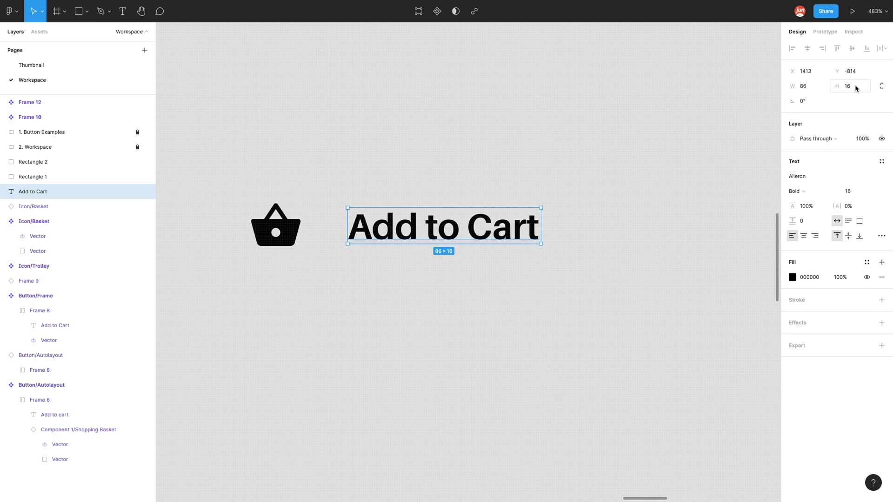
Step: Resize the icon to 16×16 with locked proportions, move it beside the text, and select both
{"action": "left_click", "coordinate": [297, 235]}
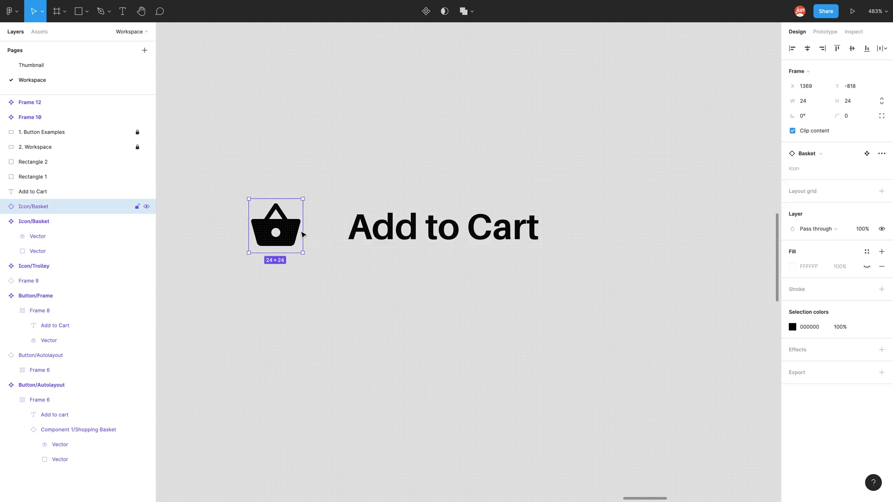
{"action": "left_click", "coordinate": [881, 101]}
{"action": "left_click", "coordinate": [863, 100]}
{"action": "type", "text": "16"}
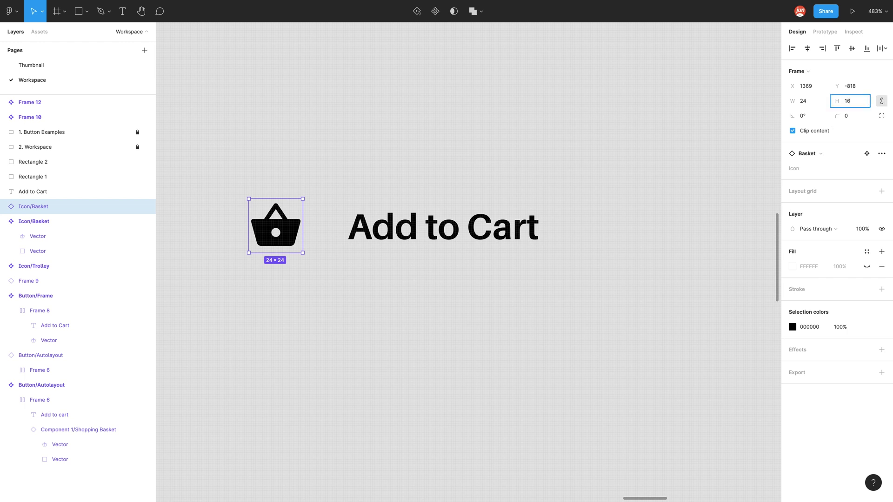
{"action": "key", "text": "Return"}
{"action": "left_click", "coordinate": [524, 169]}
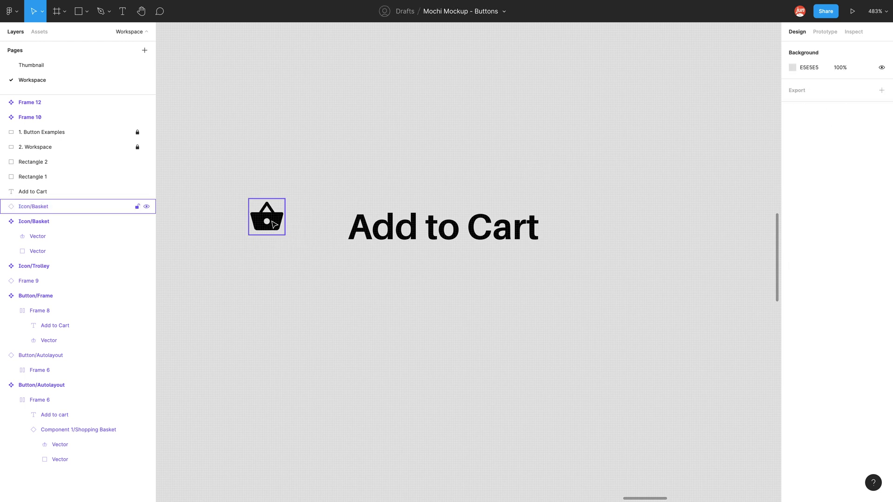
{"action": "left_click_drag", "start_coordinate": [274, 225], "coordinate": [308, 234]}
{"action": "left_click", "coordinate": [356, 235], "text": "shift"}
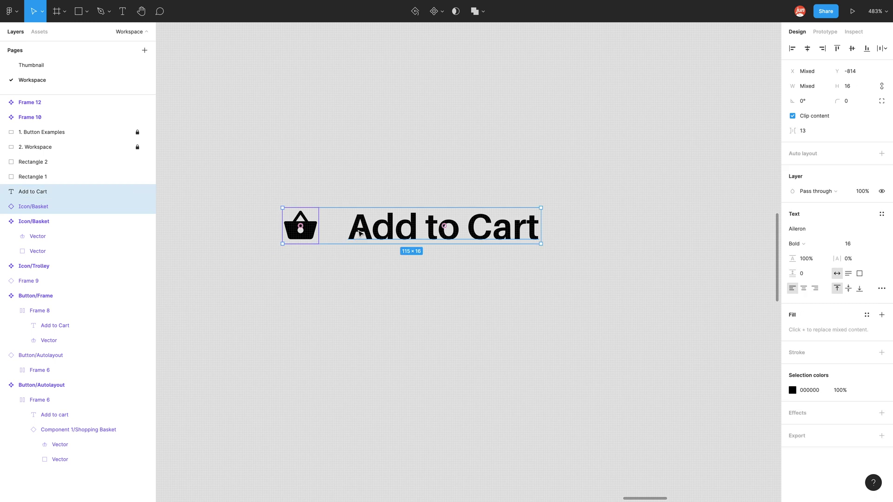
Step: Add horizontal auto layout to the basket icon and text with 8 spacing between them
{"action": "right_click", "coordinate": [360, 232]}
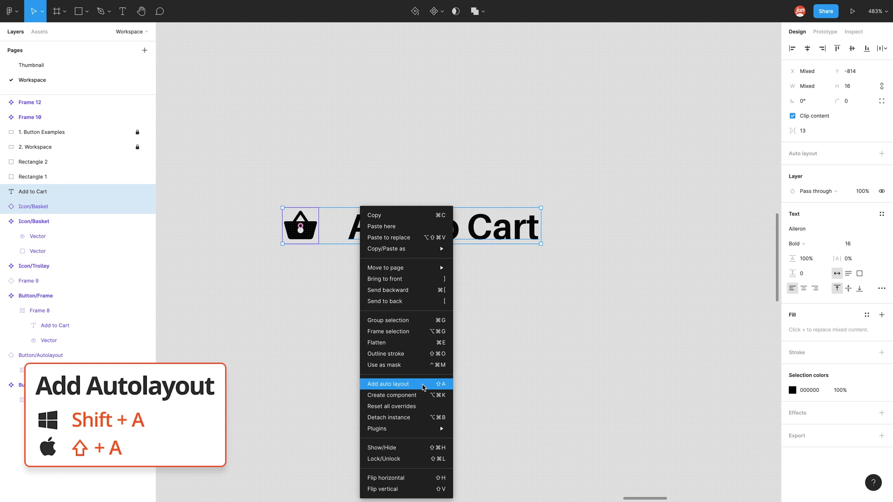
{"action": "left_click", "coordinate": [423, 387]}
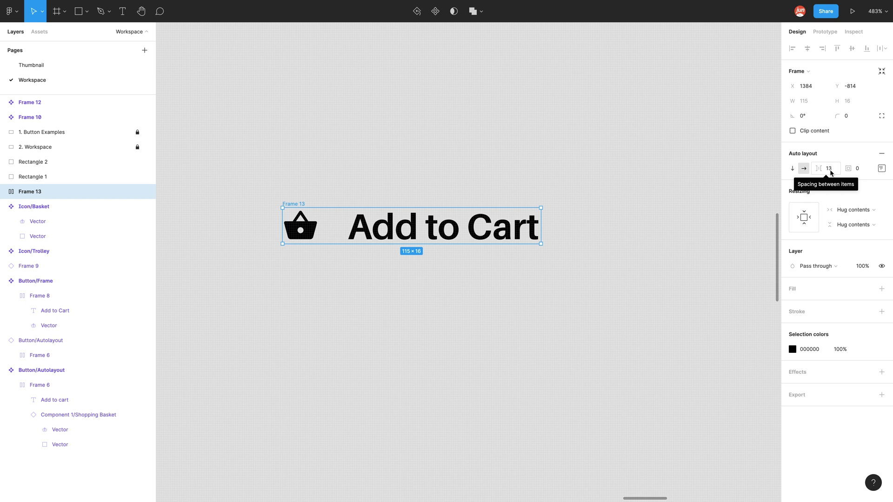
{"action": "left_click", "coordinate": [830, 168]}
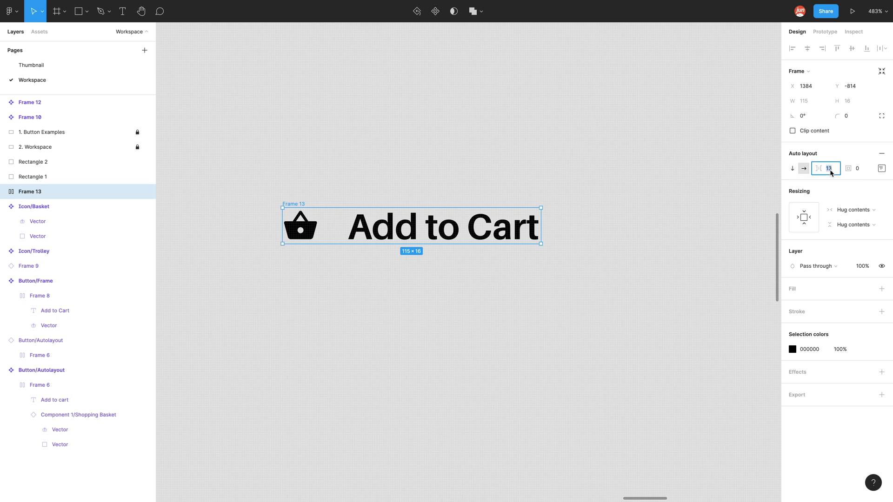
{"action": "type", "text": "8"}
{"action": "key", "text": "Return"}
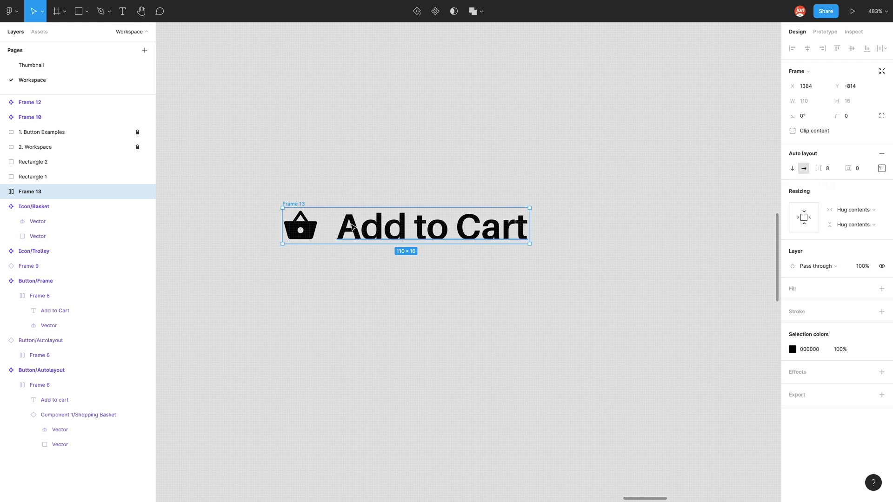
{"action": "left_click", "coordinate": [793, 170]}
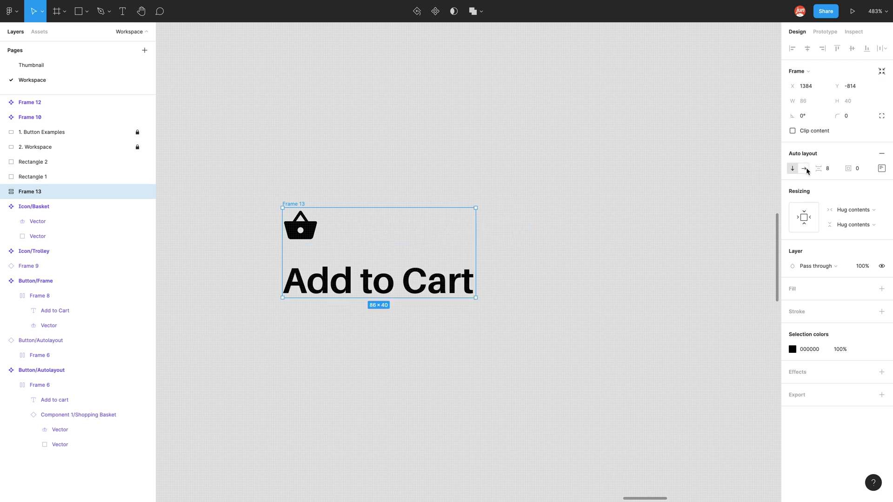
{"action": "left_click", "coordinate": [802, 170]}
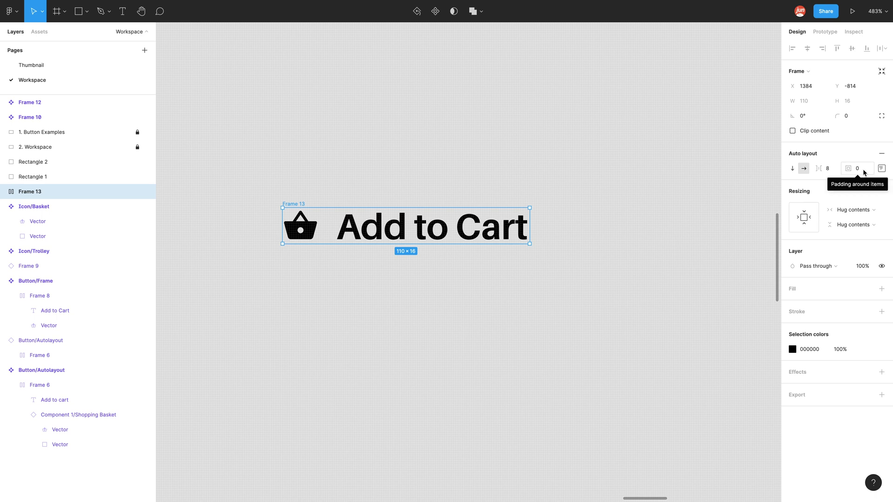
Step: Set Frame 13's padding to 16 top and bottom and 32 left and right, making it 174×48
{"action": "left_click", "coordinate": [863, 172]}
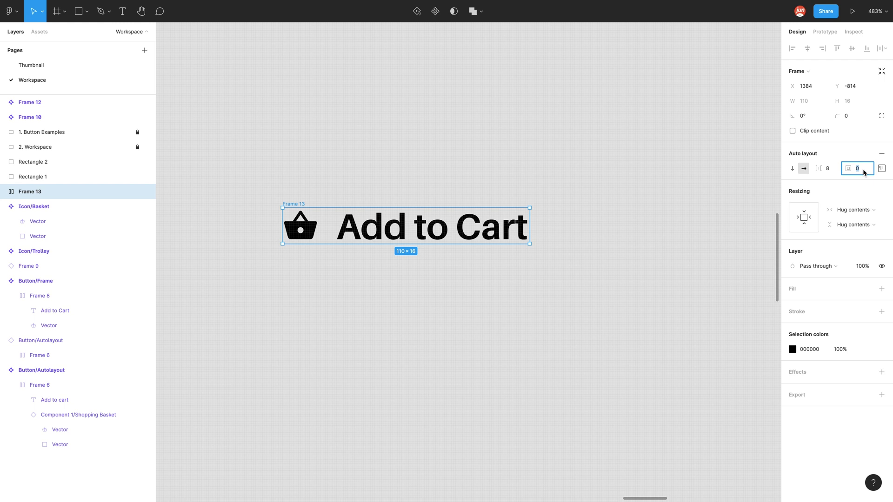
{"action": "type", "text": "16"}
{"action": "key", "text": "Return"}
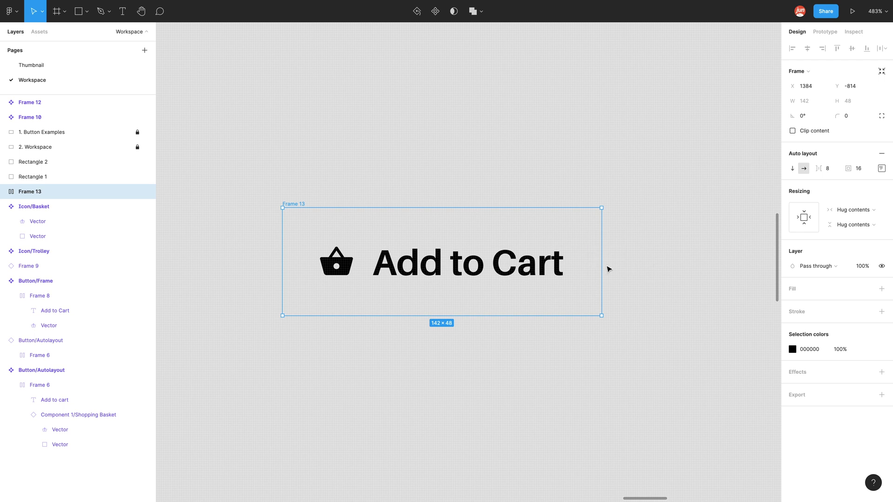
{"action": "left_click", "coordinate": [884, 169]}
{"action": "left_click", "coordinate": [827, 209]}
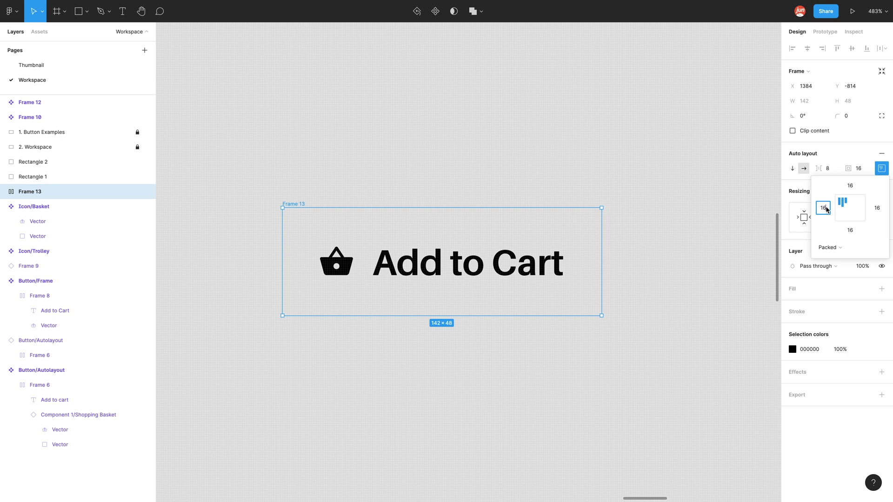
{"action": "type", "text": "32"}
{"action": "left_click", "coordinate": [876, 208]}
{"action": "type", "text": "32"}
{"action": "key", "text": "Return"}
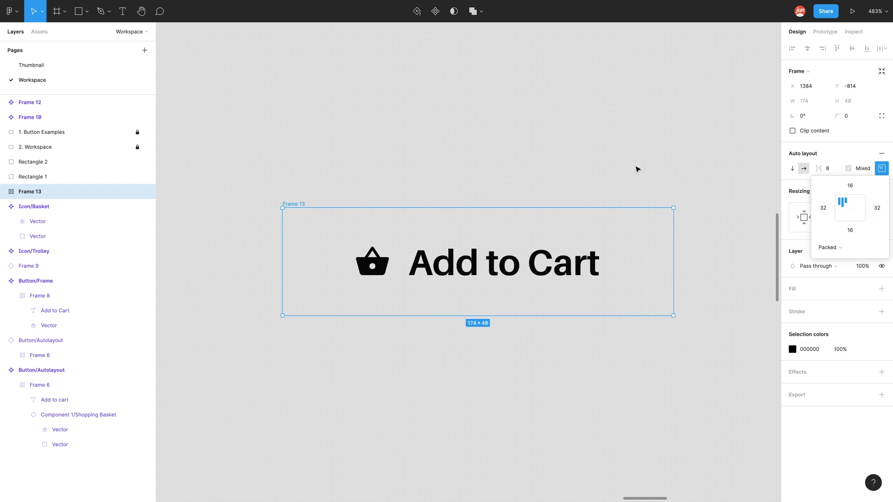
{"action": "left_click", "coordinate": [637, 168]}
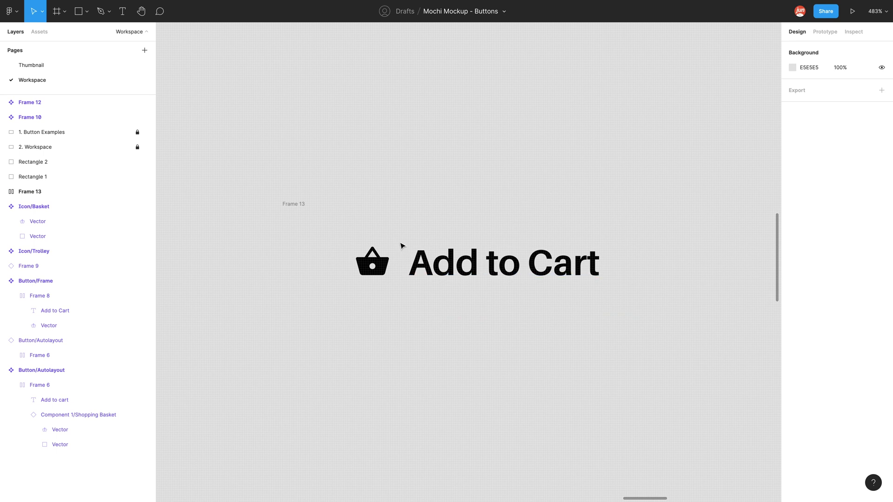
{"action": "left_click", "coordinate": [383, 270]}
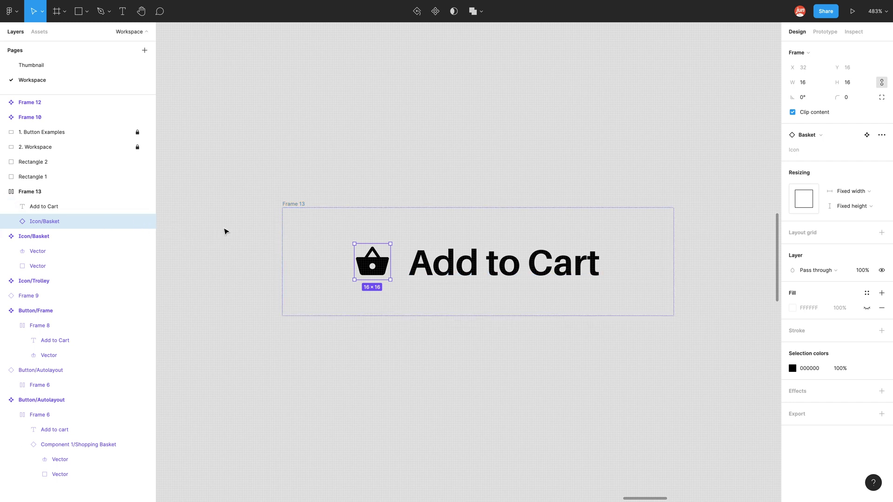
{"action": "left_click", "coordinate": [293, 205]}
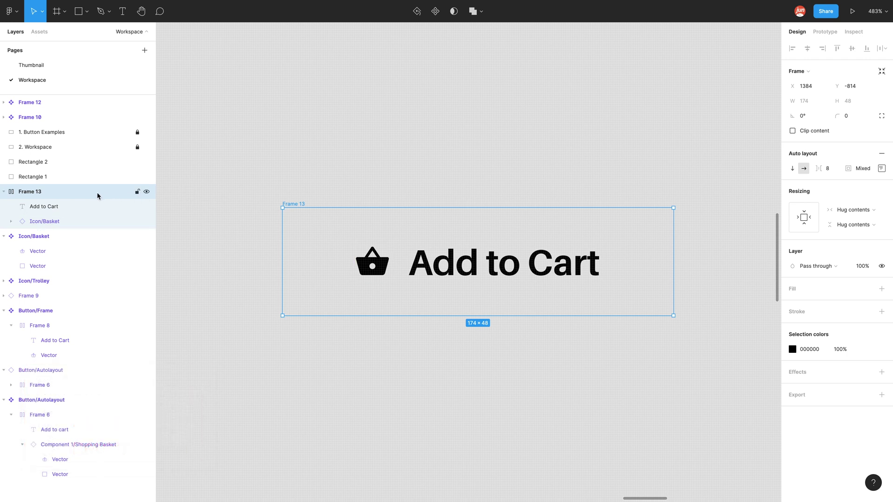
{"action": "key", "text": "Return"}
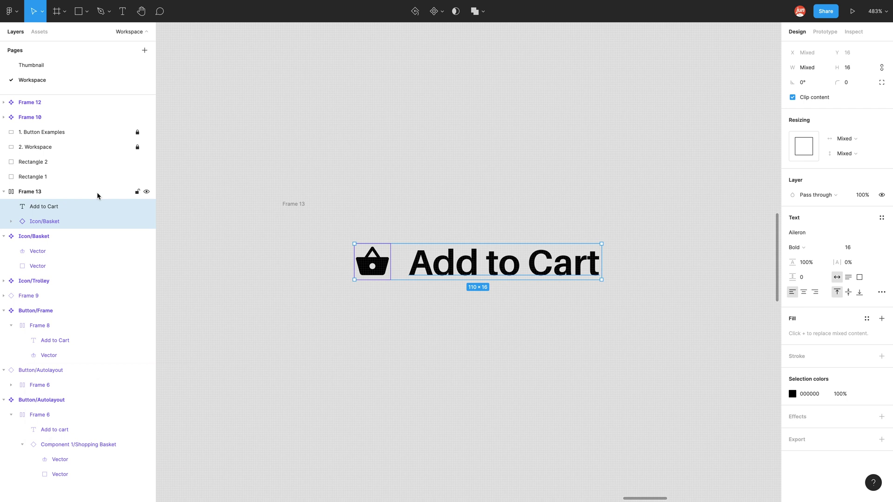
{"action": "key", "text": "shift+Return"}
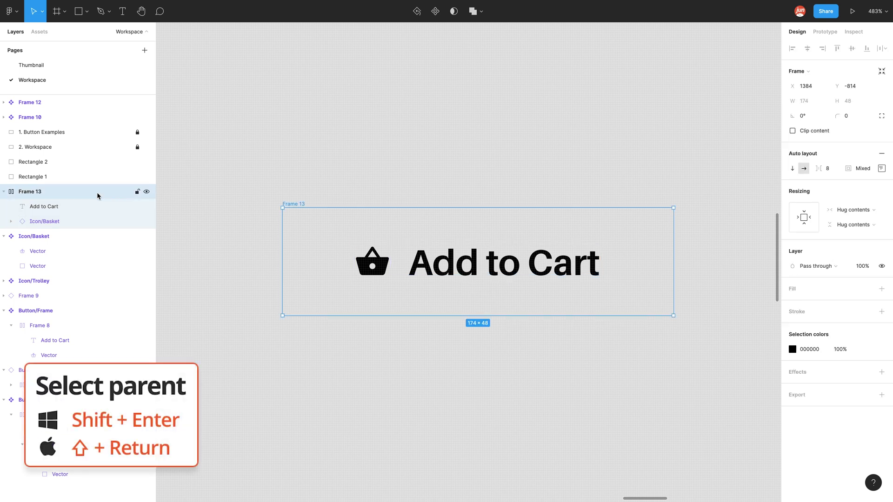
{"action": "left_click", "coordinate": [264, 186]}
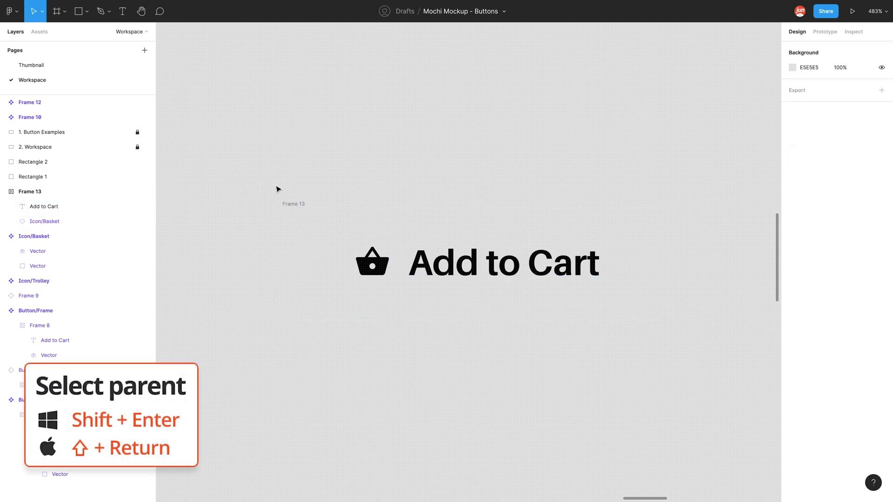
Step: Give Frame 13 a white FFFFFF fill and a 4 px corner radius
{"action": "left_click", "coordinate": [293, 205]}
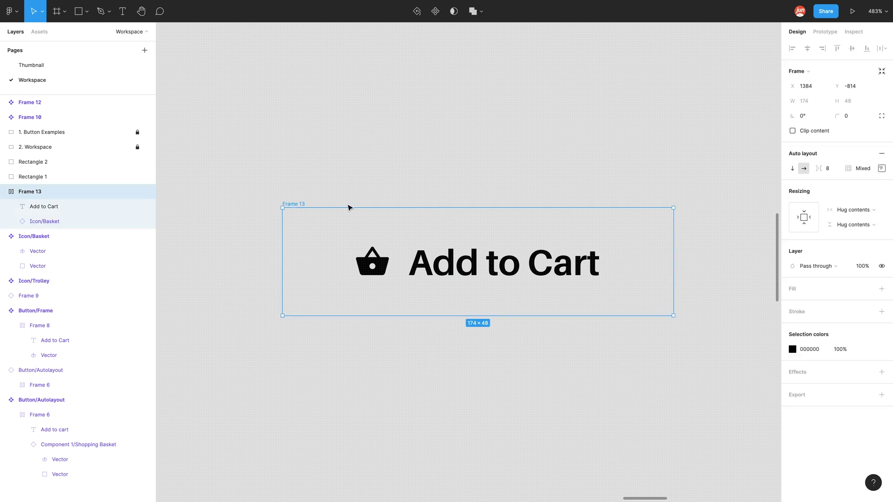
{"action": "left_click", "coordinate": [881, 289]}
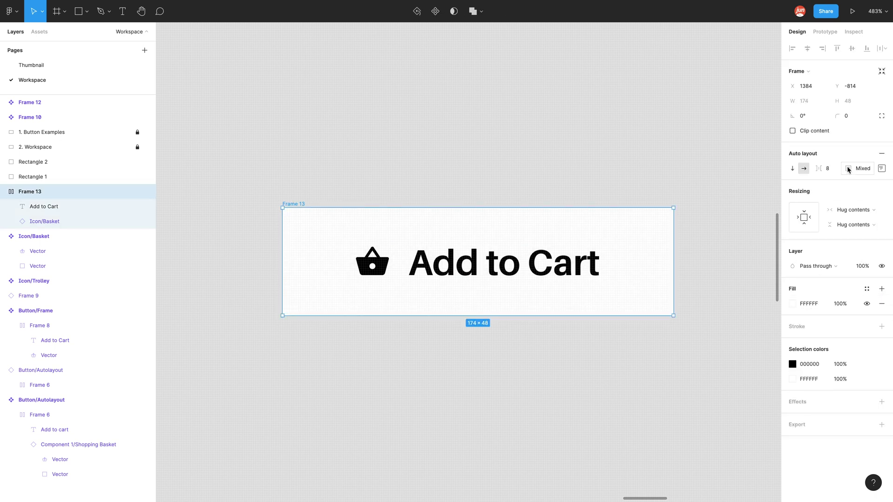
{"action": "left_click", "coordinate": [849, 120]}
{"action": "type", "text": "4"}
{"action": "key", "text": "Return"}
{"action": "left_click", "coordinate": [445, 154]}
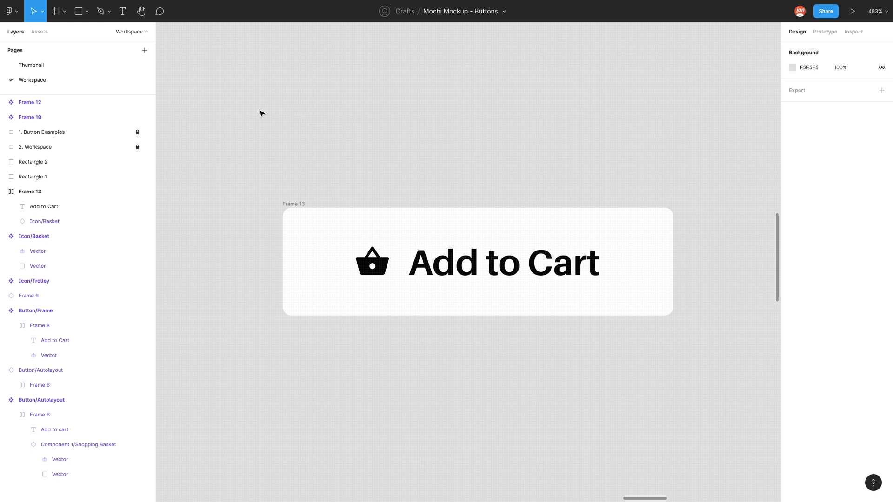
Step: Zoom out and move the button up and to the left
{"action": "scroll", "coordinate": [242, 106], "scroll_direction": "down", "scroll_amount": 2}
{"action": "scroll", "coordinate": [242, 107], "scroll_direction": "down", "scroll_amount": 3}
{"action": "left_click_drag", "start_coordinate": [282, 172], "coordinate": [264, 79]}
Step: Make Frame 13 a component and place a copy below it with its label changed to 'Buy'
{"action": "right_click", "coordinate": [264, 78]}
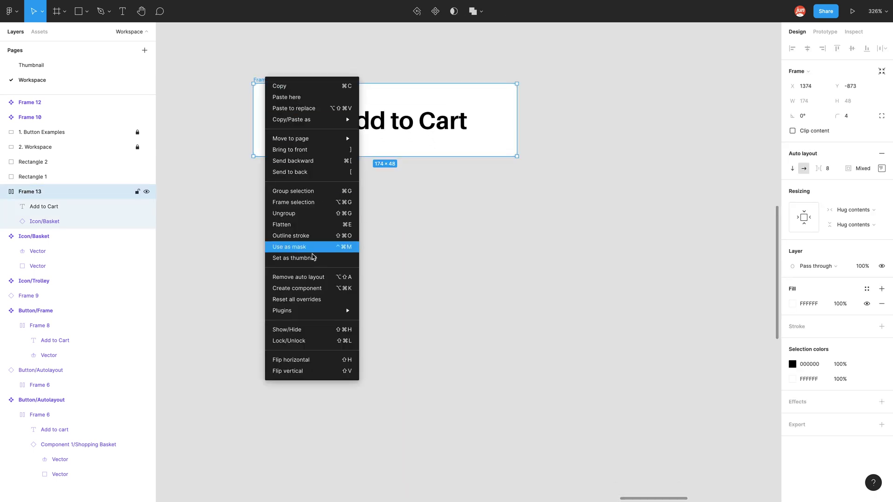
{"action": "left_click", "coordinate": [327, 293]}
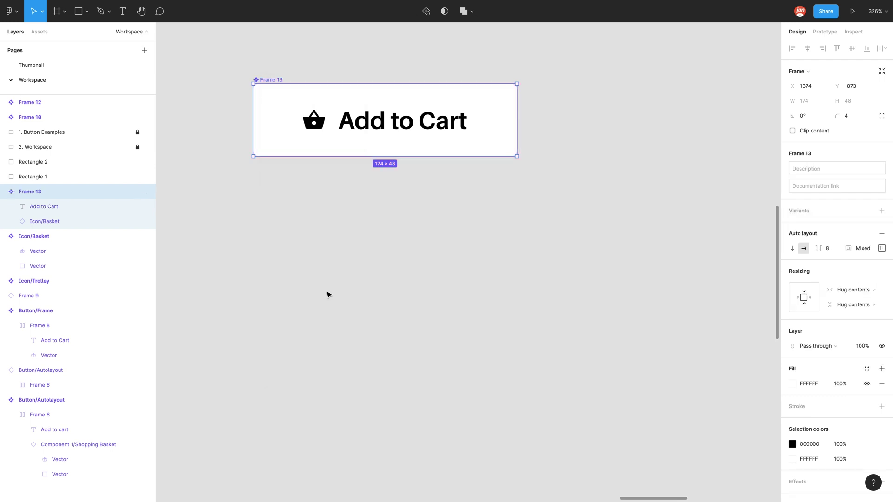
{"action": "left_click_drag", "start_coordinate": [289, 112], "coordinate": [289, 205]}
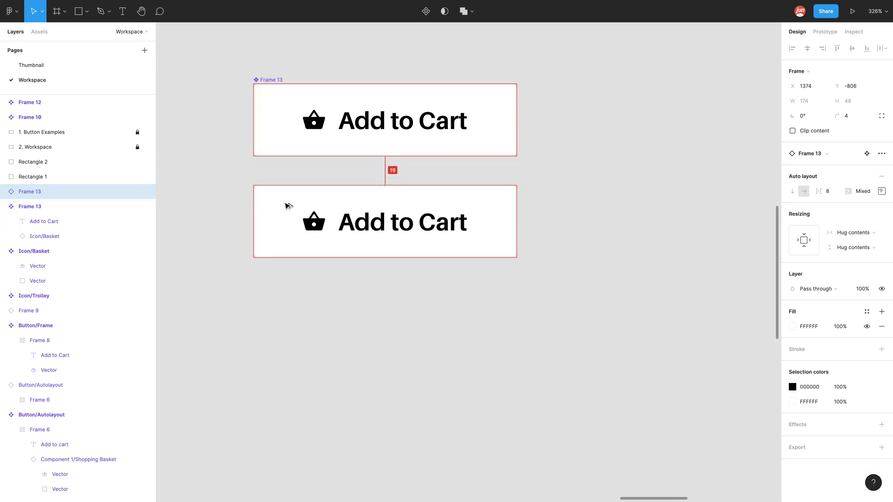
{"action": "left_click", "coordinate": [310, 293]}
{"action": "double_click", "coordinate": [364, 232]}
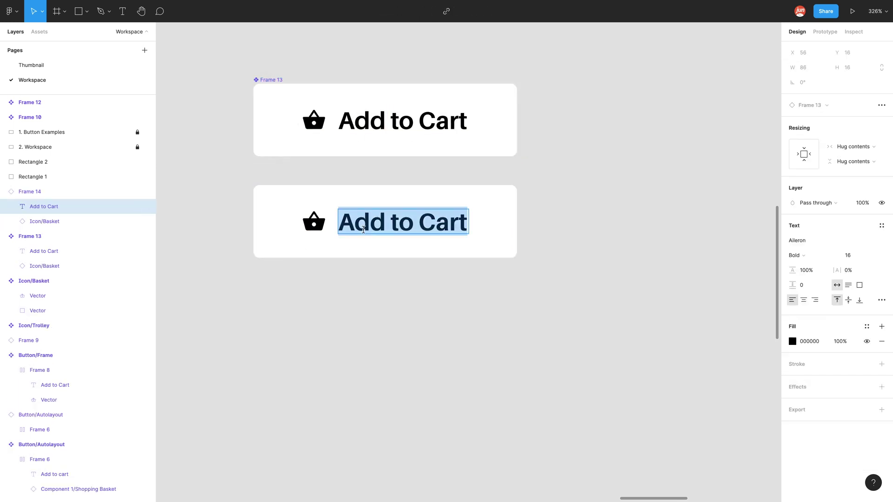
{"action": "type", "text": "Buy"}
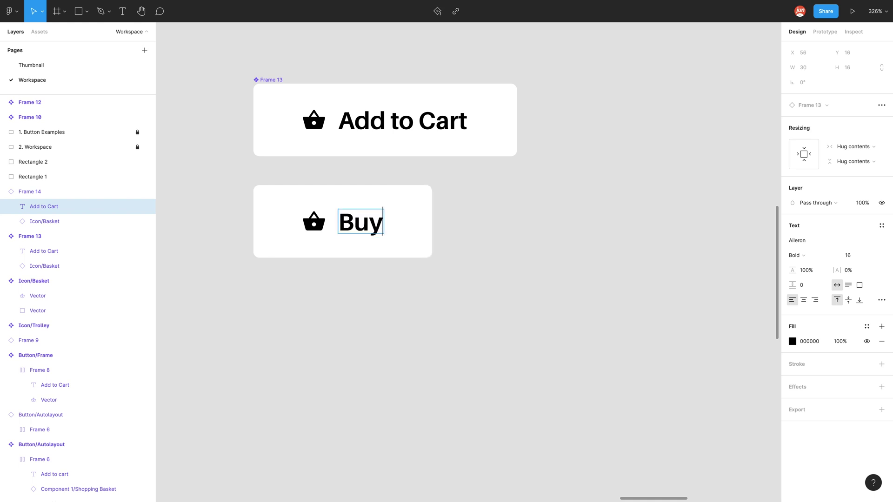
{"action": "key", "text": "Escape"}
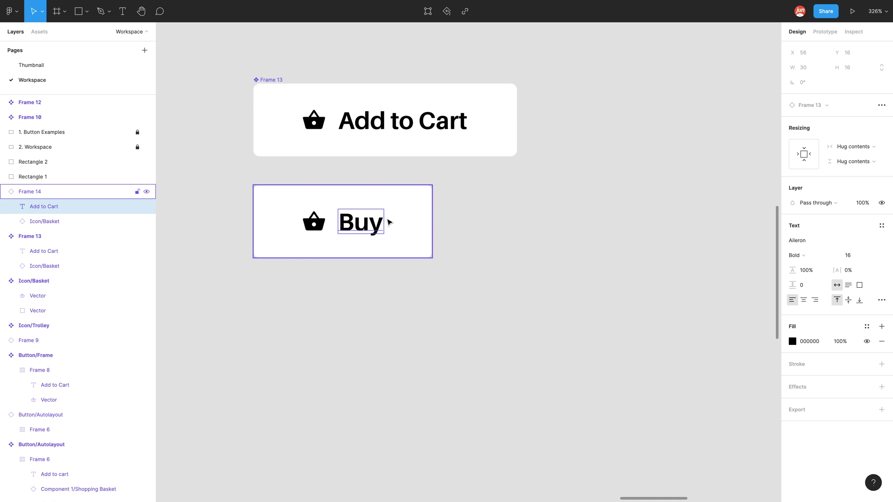
{"action": "left_click", "coordinate": [514, 235]}
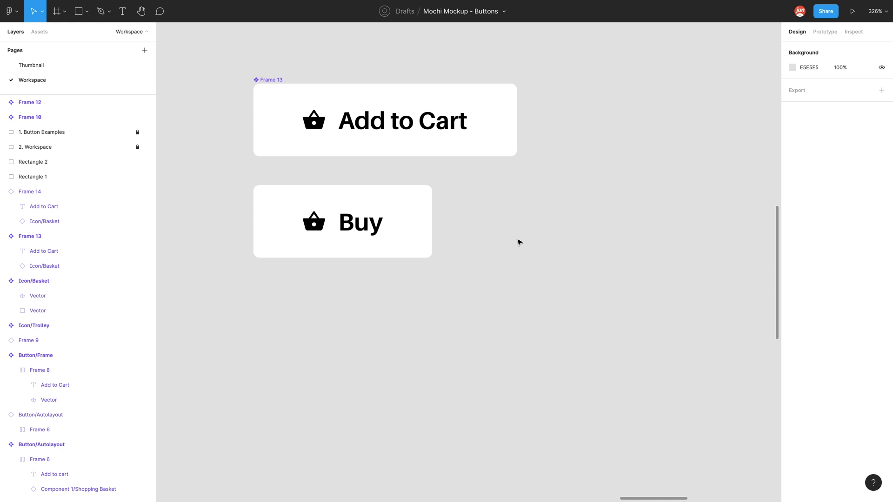
Step: Delete the Buy button, duplicate the Add to Cart button below, and enlarge the bottom copy
{"action": "left_click", "coordinate": [428, 230]}
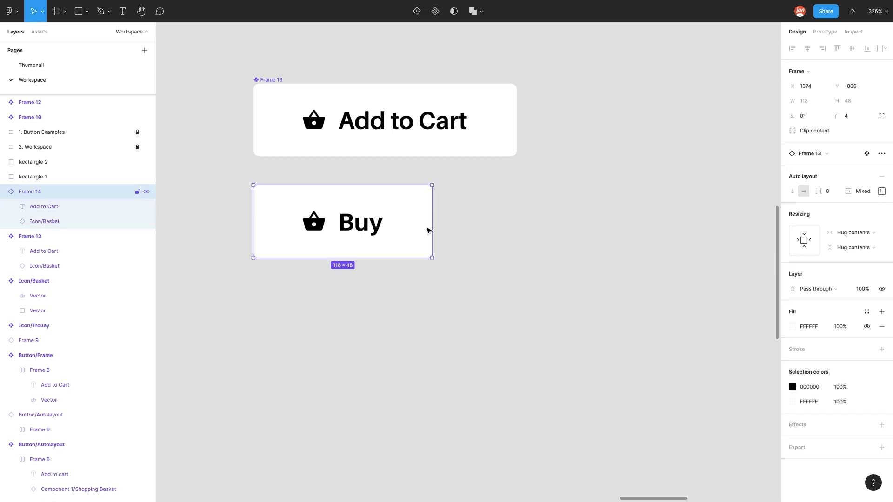
{"action": "key", "text": "Delete"}
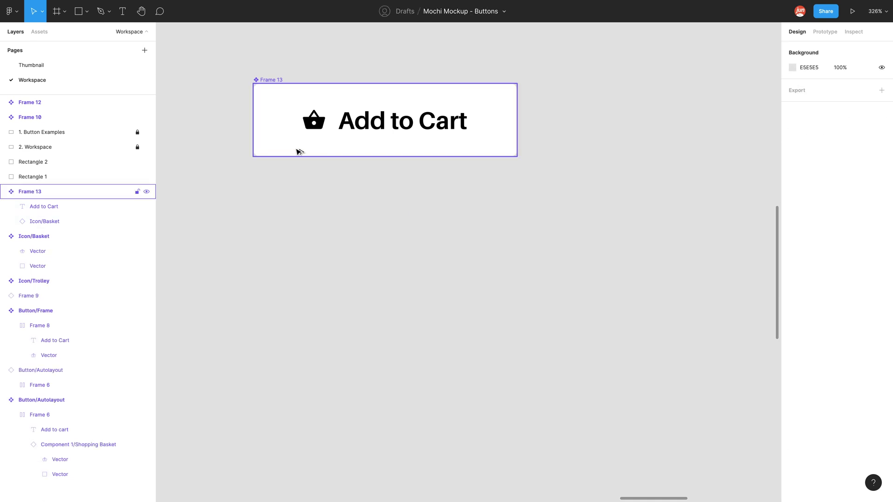
{"action": "left_click_drag", "start_coordinate": [299, 152], "coordinate": [282, 333]}
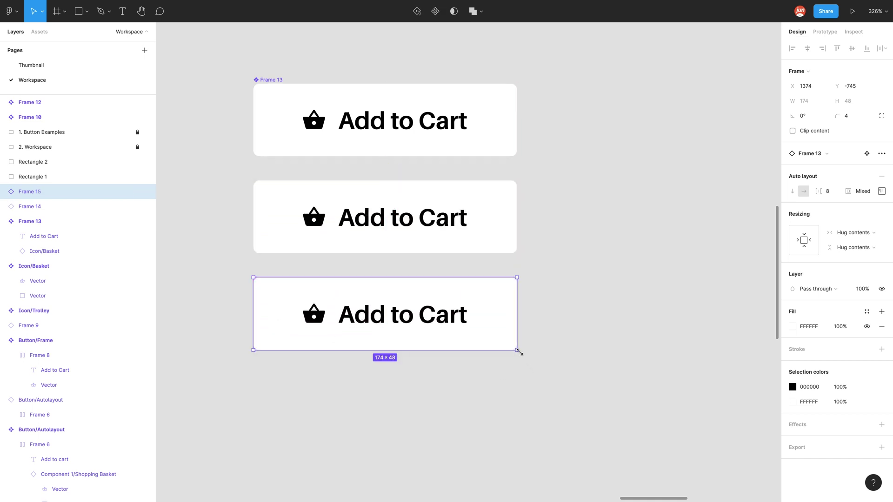
{"action": "left_click_drag", "start_coordinate": [518, 352], "coordinate": [584, 442]}
Step: Stretch the middle copy to 219 wide and reselect the original Add to Cart button
{"action": "left_click", "coordinate": [514, 231]}
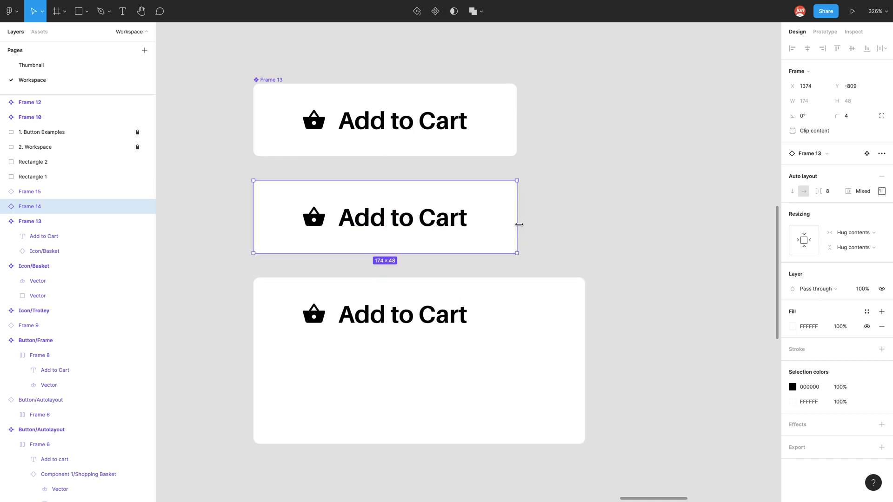
{"action": "left_click_drag", "start_coordinate": [519, 225], "coordinate": [585, 225]}
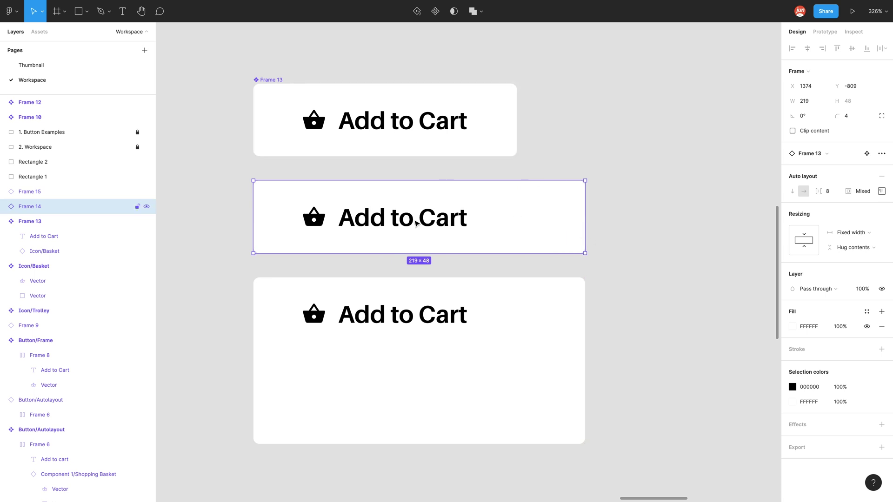
{"action": "left_click", "coordinate": [372, 126]}
{"action": "left_click", "coordinate": [372, 125]}
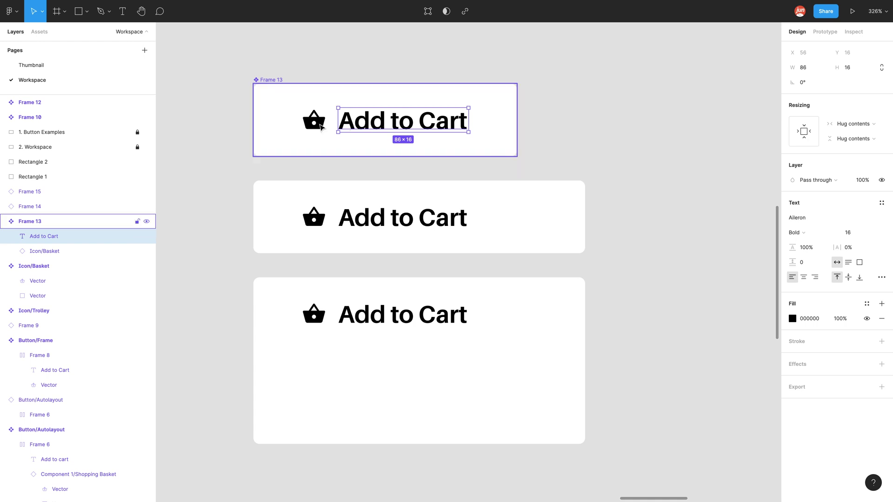
{"action": "left_click", "coordinate": [301, 72]}
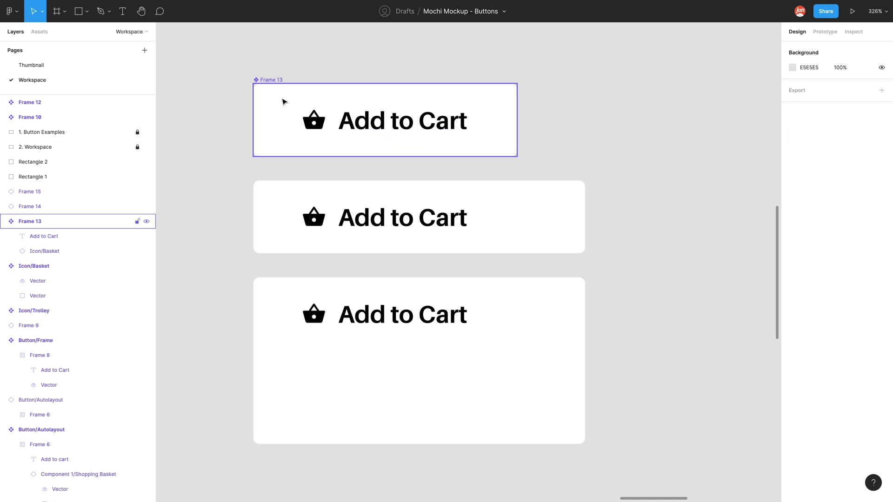
{"action": "left_click", "coordinate": [267, 96]}
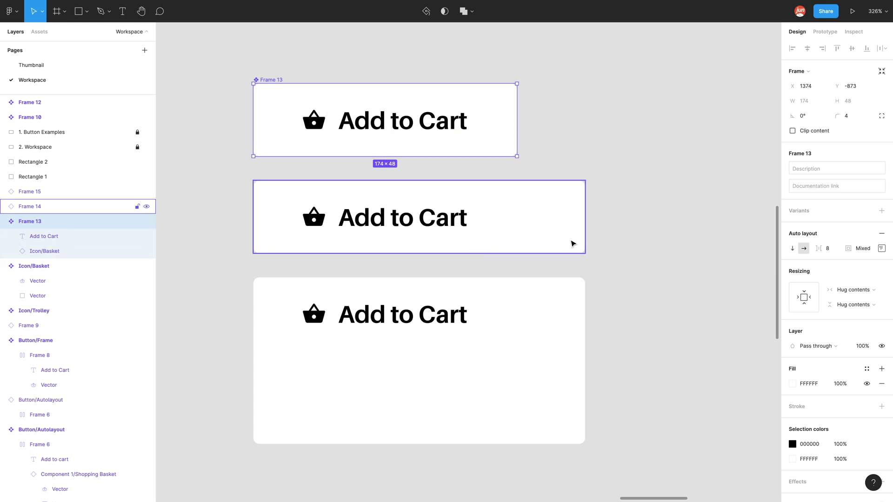
Step: Centre-align the Add to Cart button's content in its auto layout alignment settings
{"action": "left_click", "coordinate": [882, 251]}
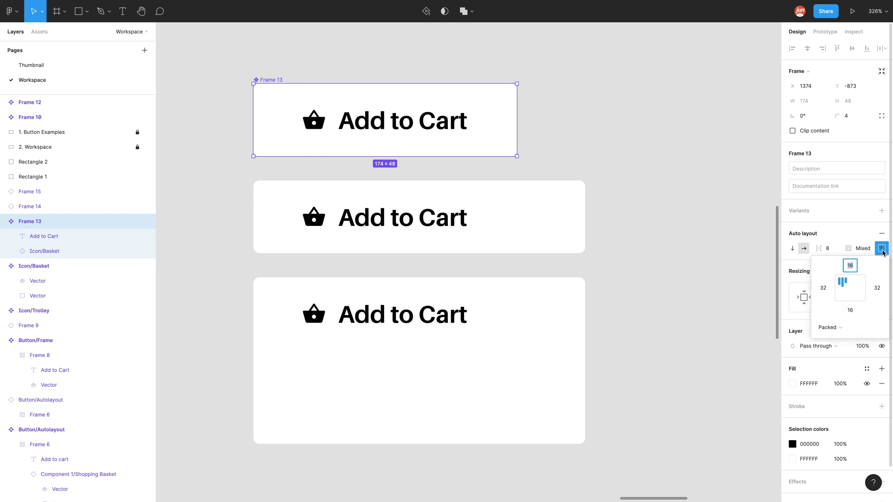
{"action": "left_click", "coordinate": [854, 292]}
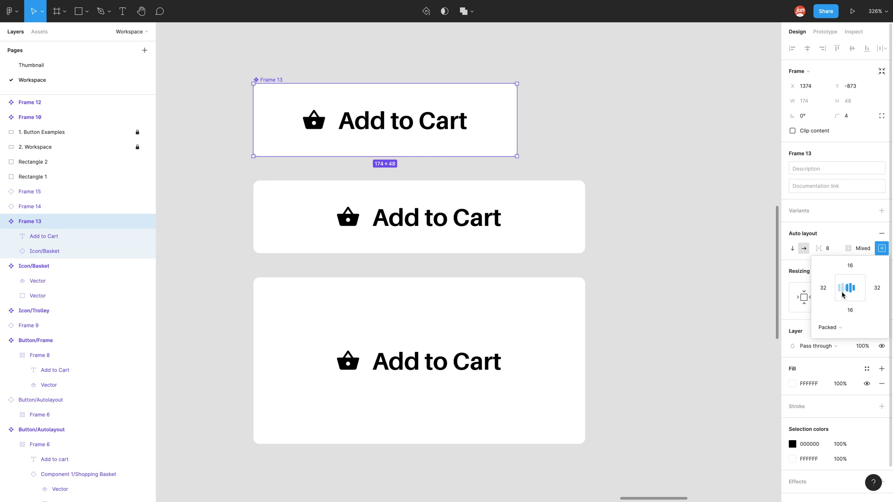
{"action": "left_click", "coordinate": [660, 257]}
Step: Reset all overrides on the middle and bottom copies so both return to 174×48
{"action": "right_click", "coordinate": [565, 228]}
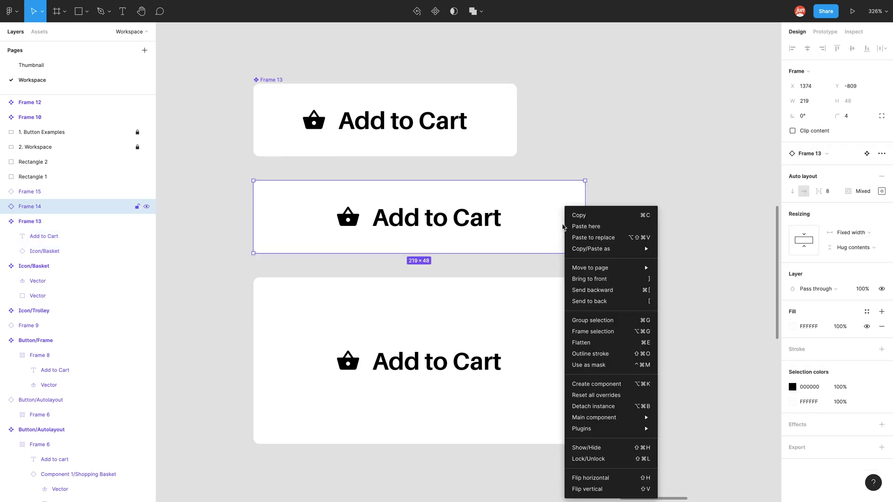
{"action": "left_click", "coordinate": [618, 398]}
{"action": "right_click", "coordinate": [572, 364]}
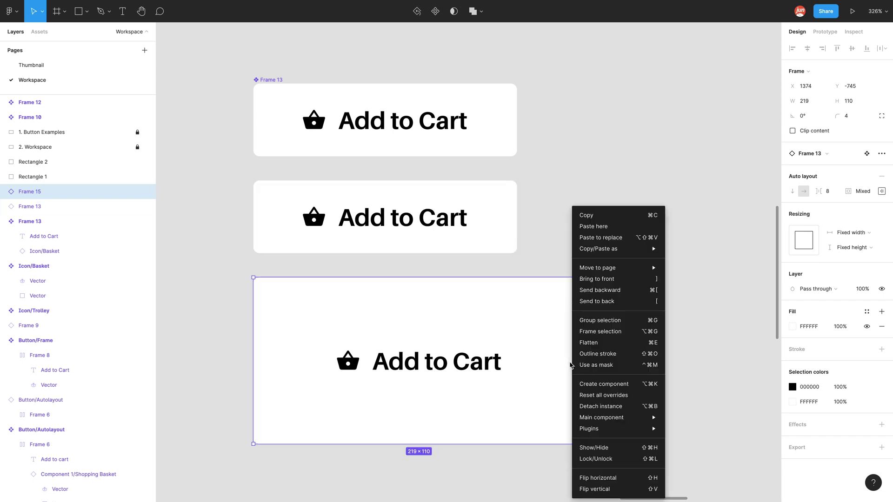
{"action": "left_click", "coordinate": [600, 397]}
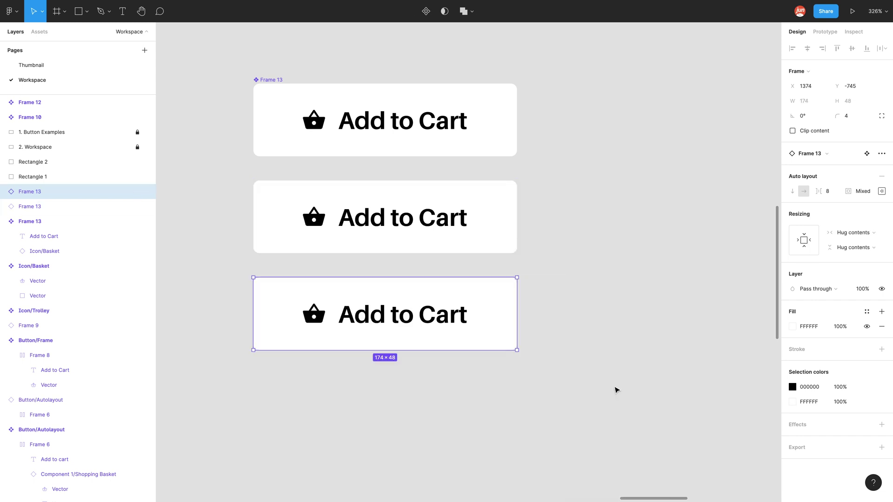
{"action": "left_click", "coordinate": [881, 191]}
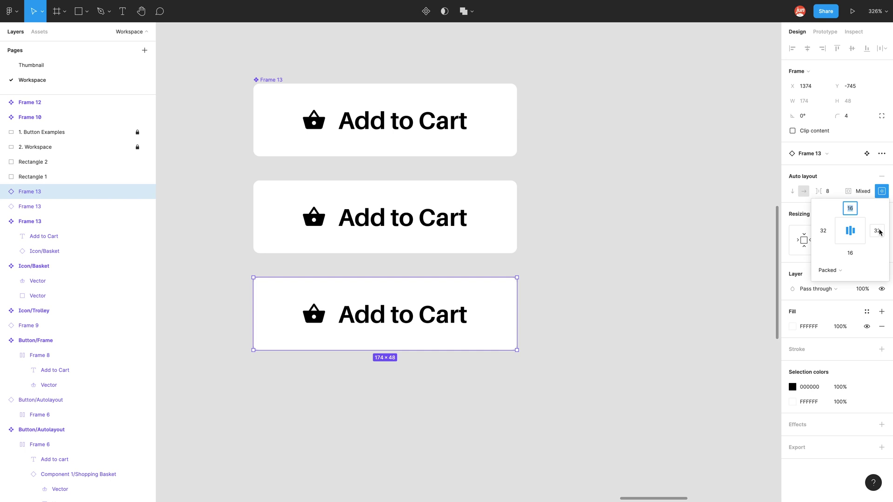
{"action": "left_click", "coordinate": [580, 239]}
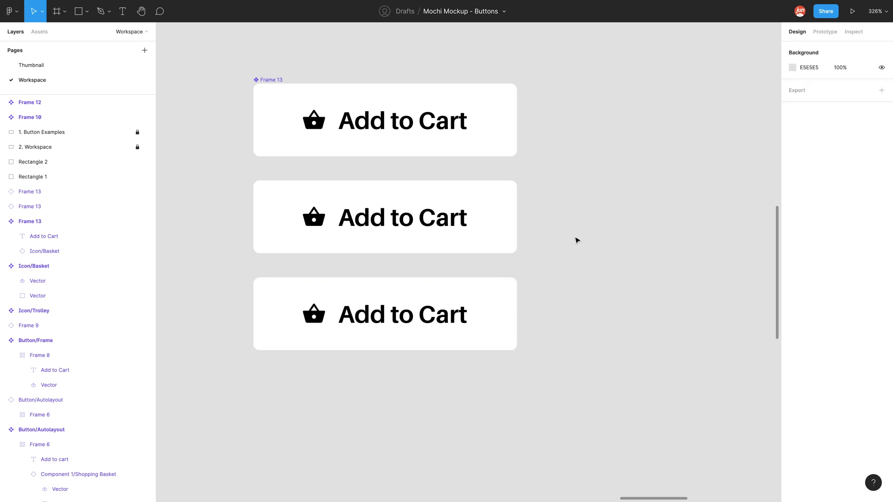
Step: Change the bottom button's label to 'Buy'
{"action": "left_click", "coordinate": [515, 317]}
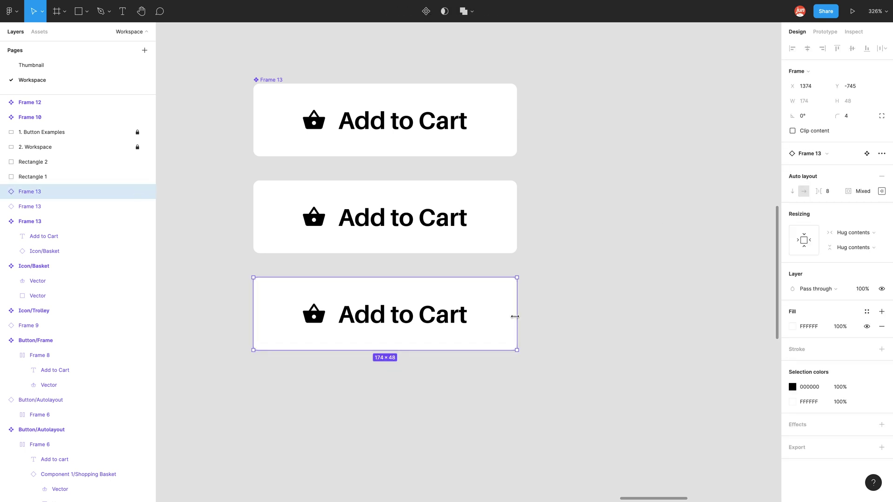
{"action": "double_click", "coordinate": [398, 314]}
{"action": "double_click", "coordinate": [396, 312]}
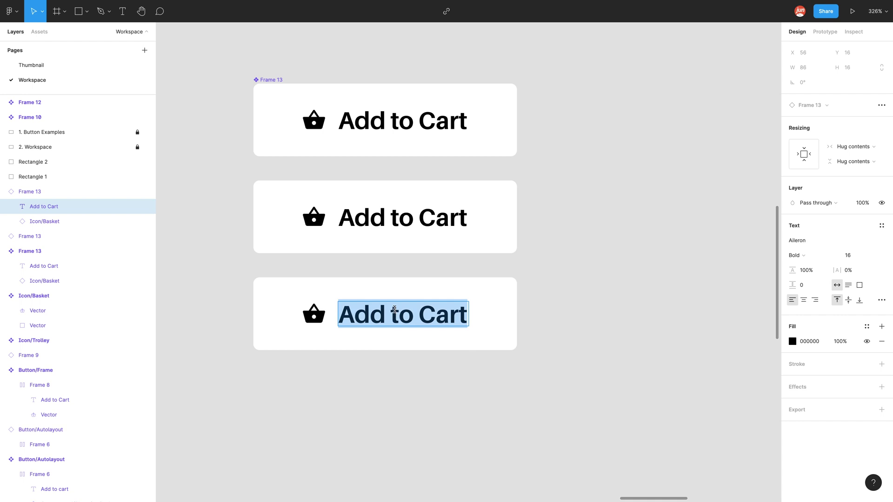
{"action": "type", "text": "Buy"}
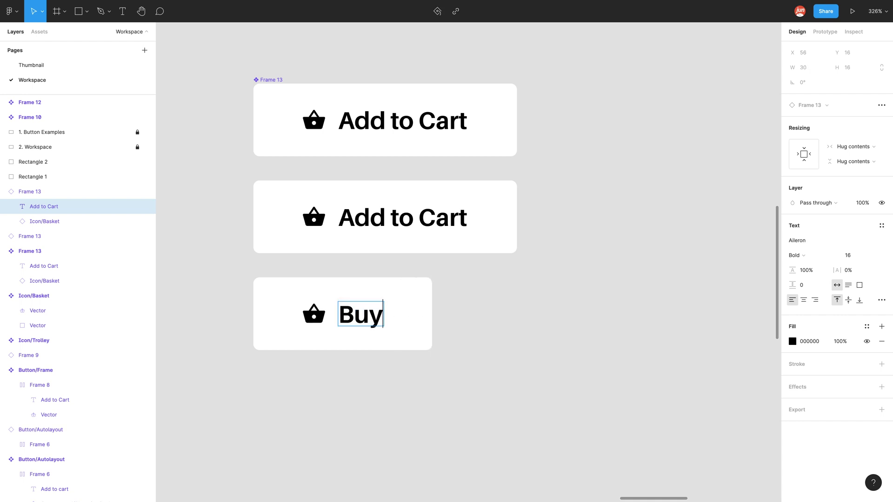
Step: Stretch the Buy button back to 174 wide and hide its basket icon
{"action": "left_click", "coordinate": [431, 313]}
{"action": "left_click_drag", "start_coordinate": [432, 313], "coordinate": [517, 303]}
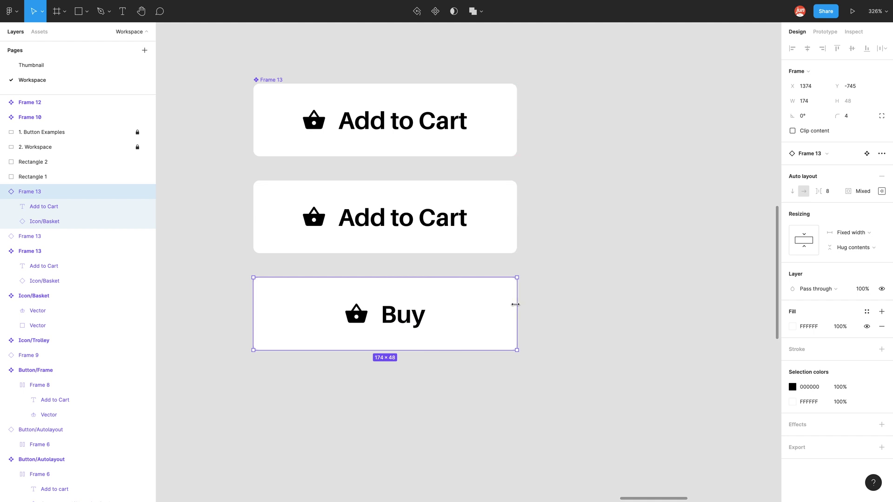
{"action": "left_click", "coordinate": [363, 321]}
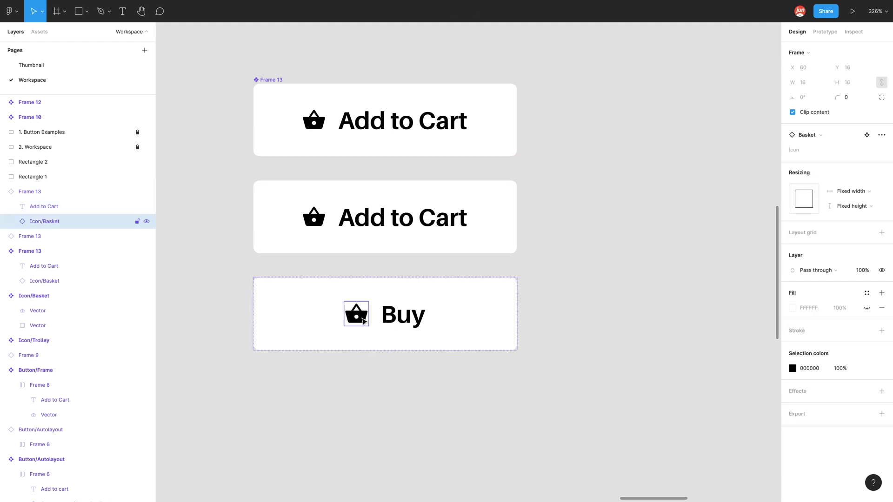
{"action": "key", "text": "ctrl+shift+h"}
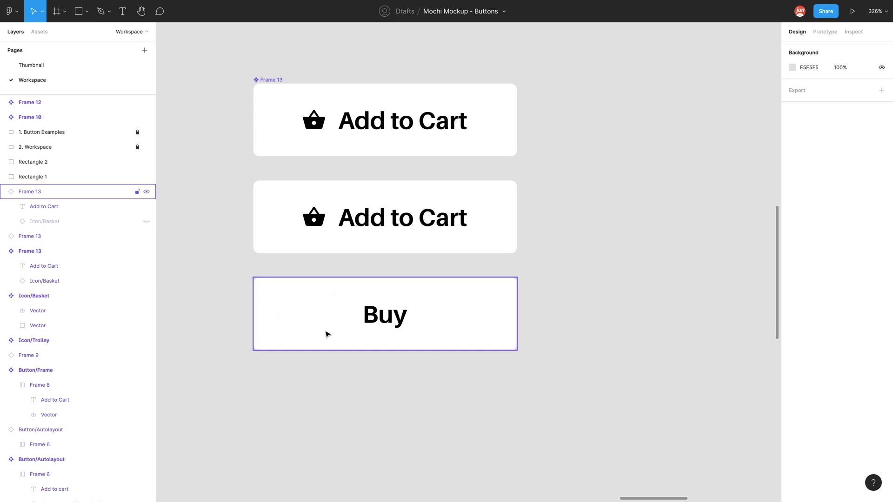
Step: Reset the bottom button's overrides and hide its Icon/Basket layer
{"action": "right_click", "coordinate": [484, 323]}
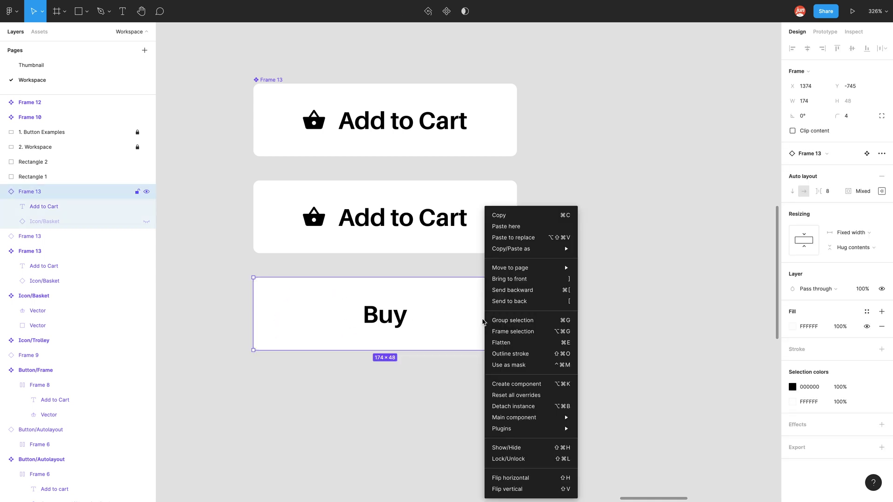
{"action": "left_click", "coordinate": [520, 397]}
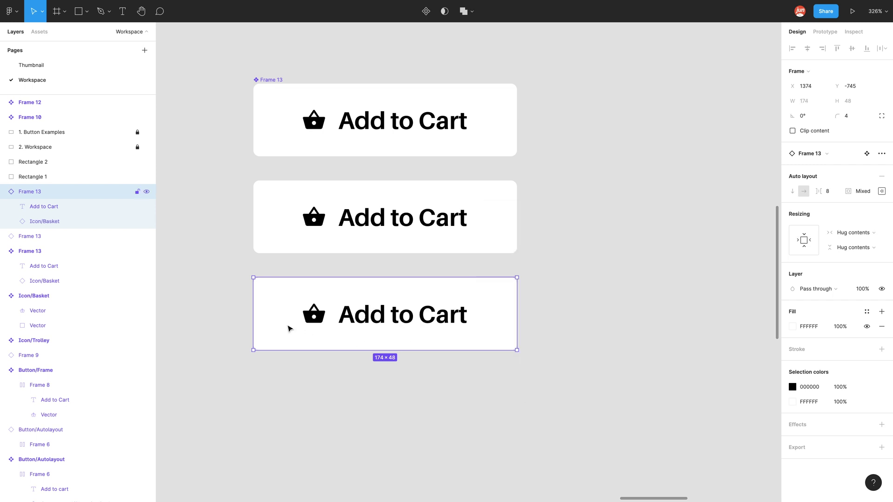
{"action": "double_click", "coordinate": [316, 315]}
{"action": "key", "text": "ctrl+shift+h"}
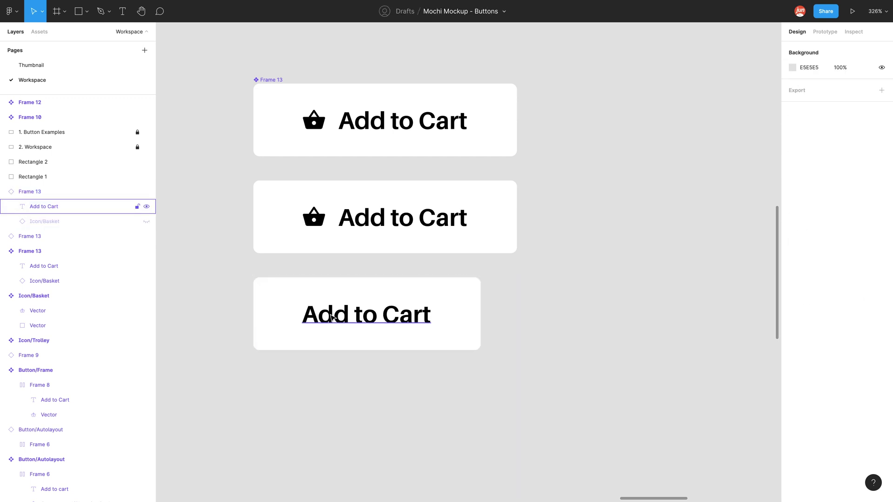
Step: Relabel the bottom button 'Buy' so it shrinks to fit the text
{"action": "double_click", "coordinate": [330, 314]}
{"action": "type", "text": "Buy"}
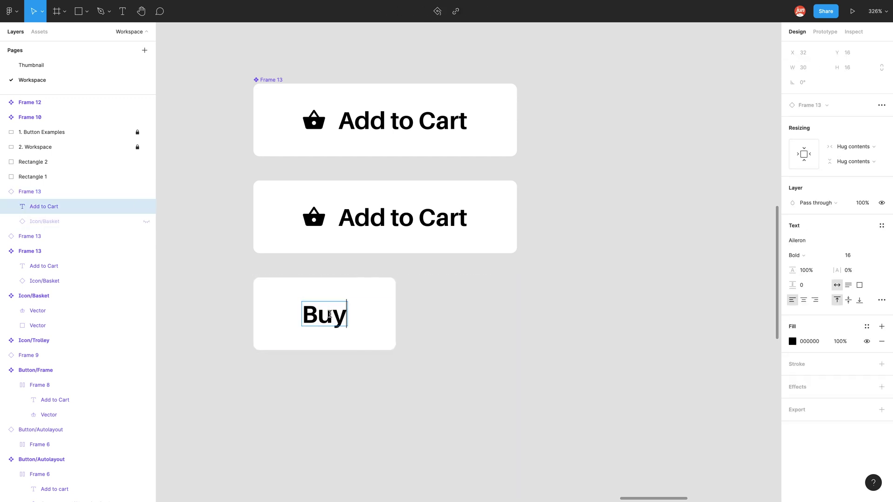
{"action": "key", "text": "Escape"}
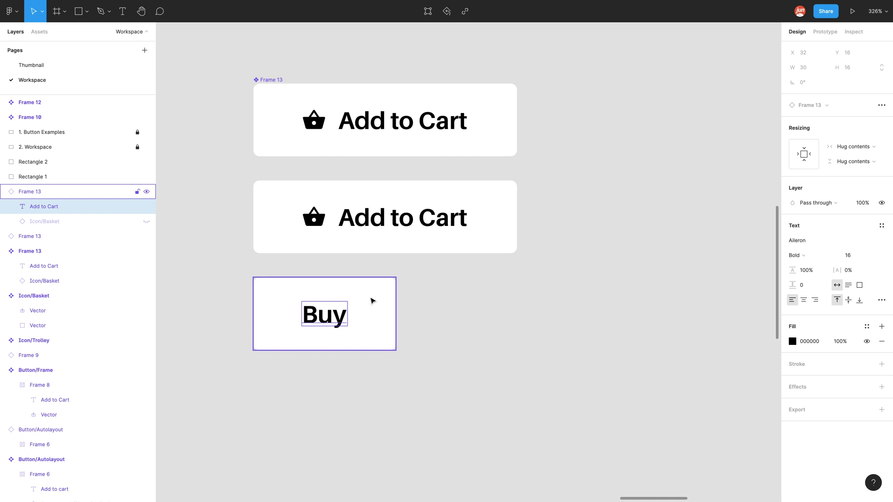
{"action": "left_click", "coordinate": [428, 301]}
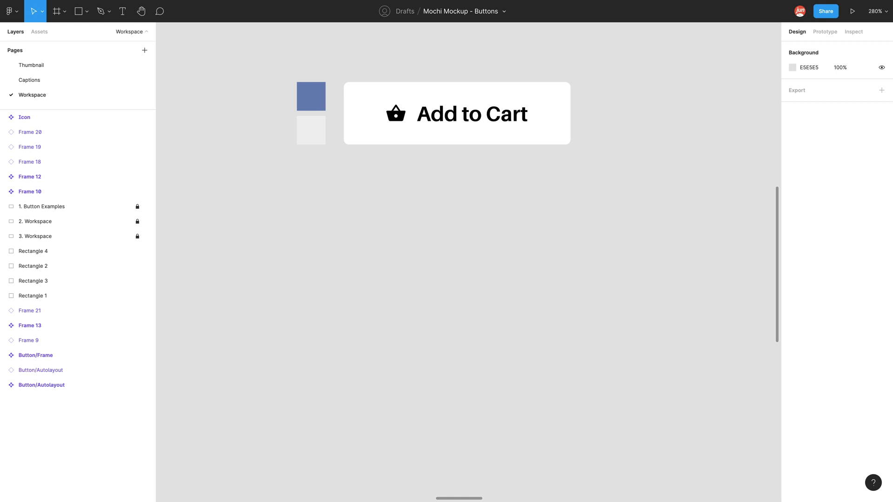
Step: Alt-drag the Add to Cart button down, then duplicate both copies right into a two-by-two grid
{"action": "left_click", "coordinate": [449, 139]}
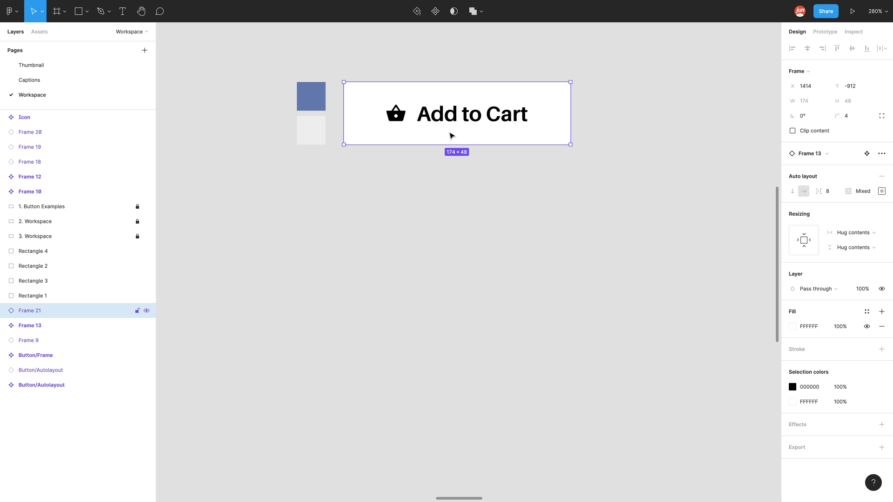
{"action": "left_click_drag", "start_coordinate": [449, 136], "coordinate": [309, 319]}
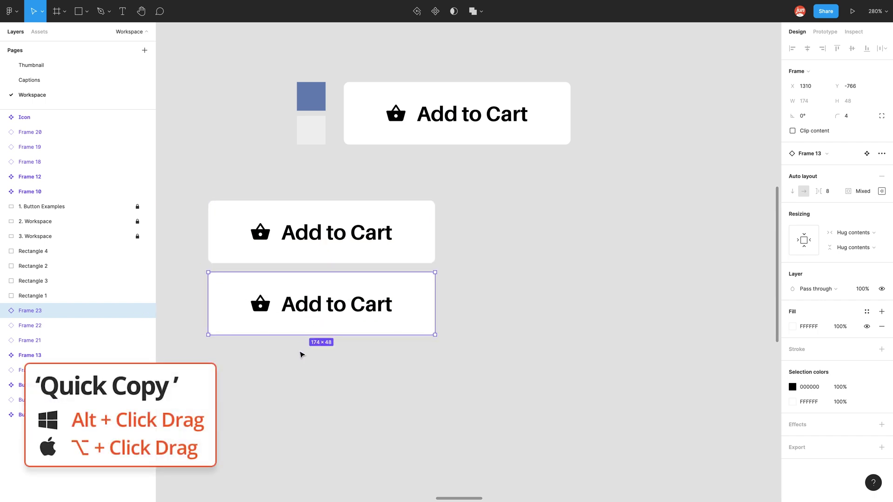
{"action": "left_click", "coordinate": [288, 217], "text": "shift"}
{"action": "left_click_drag", "start_coordinate": [272, 219], "coordinate": [514, 219]}
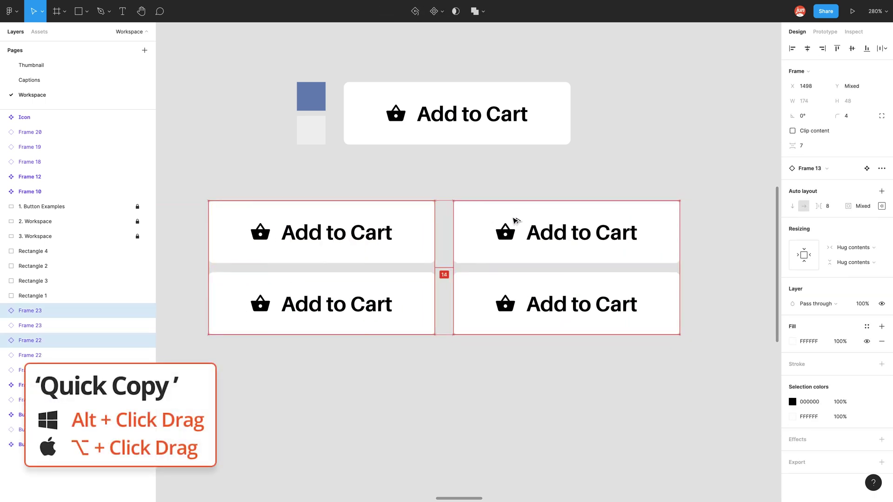
{"action": "left_click", "coordinate": [517, 375]}
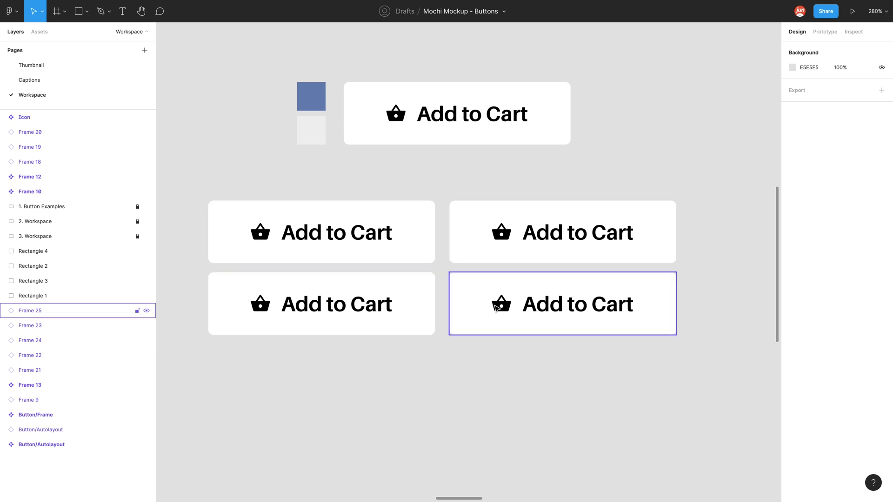
Step: Hide the top-right button's basket icon and relabel it 'Buy it now'
{"action": "double_click", "coordinate": [506, 238]}
{"action": "key", "text": "ctrl+shift+h"}
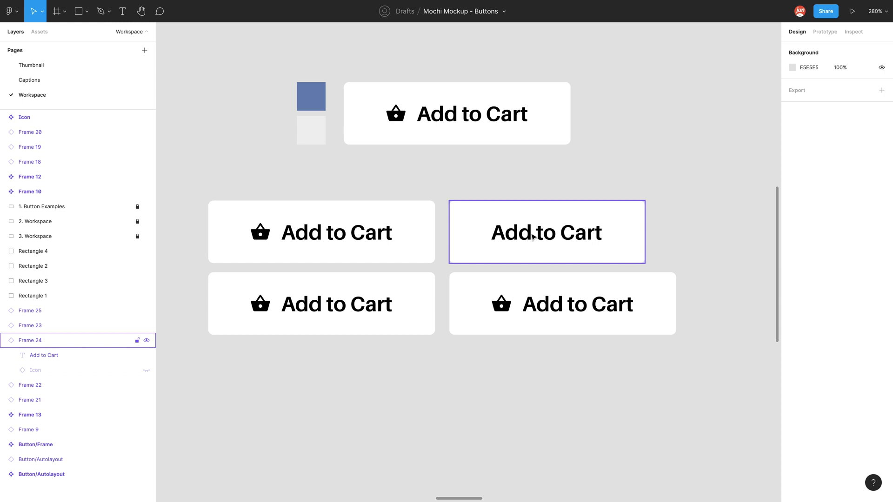
{"action": "double_click", "coordinate": [531, 233]}
{"action": "type", "text": "Buy it N"}
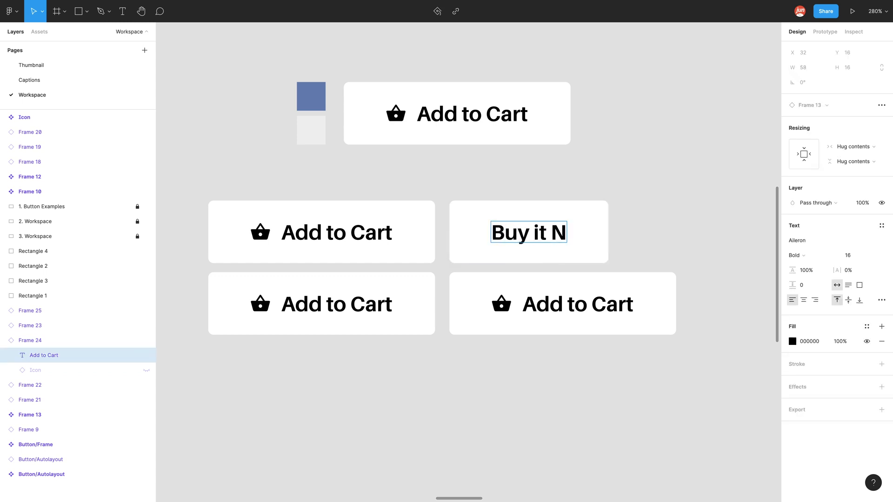
{"action": "type", "text": "ow"}
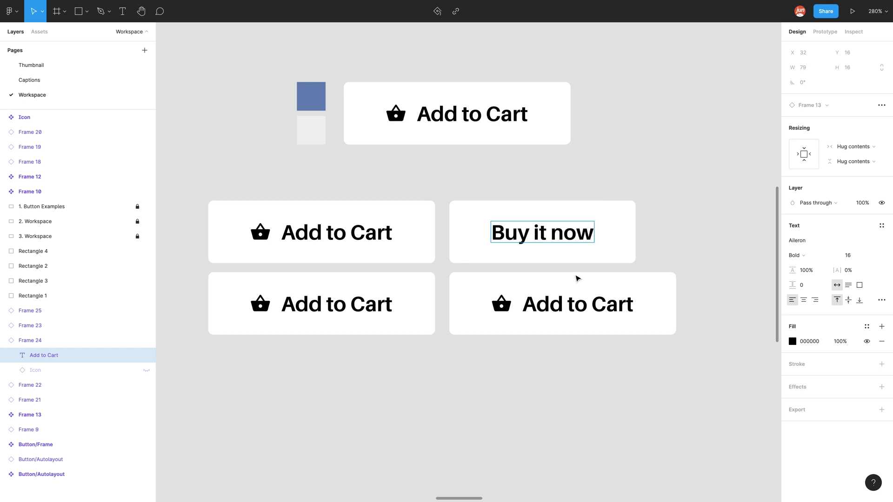
{"action": "key", "text": "Escape"}
Step: Replace the lower-right Add to Cart copy with a duplicate of the Buy it now button
{"action": "left_click", "coordinate": [657, 289]}
{"action": "key", "text": "Delete"}
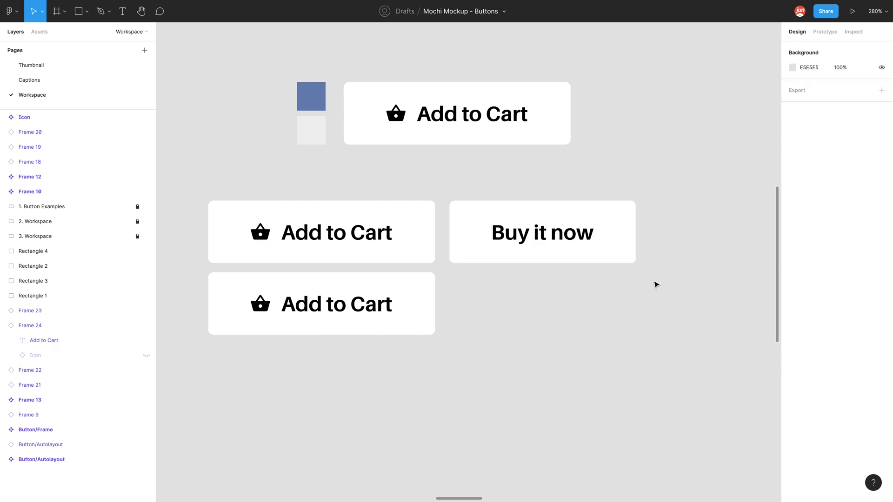
{"action": "left_click", "coordinate": [589, 241]}
{"action": "left_click_drag", "start_coordinate": [535, 230], "coordinate": [530, 302]}
{"action": "left_click", "coordinate": [458, 382]}
{"action": "left_click", "coordinate": [424, 328]}
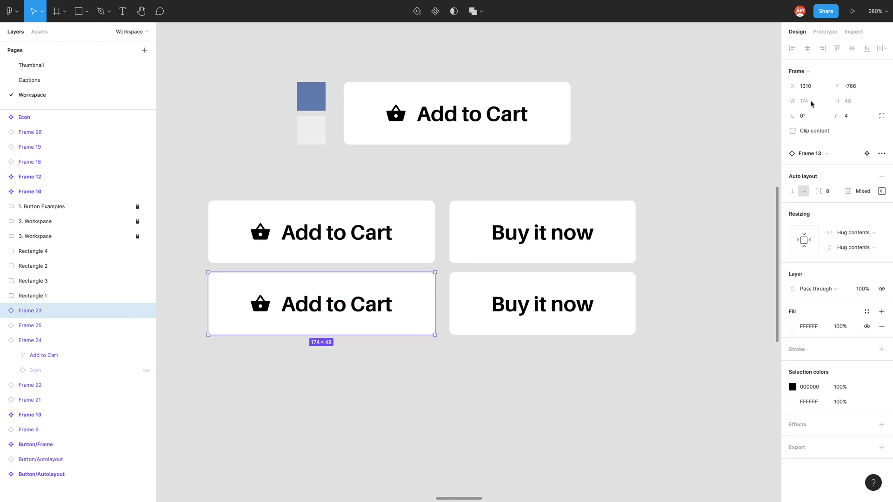
Step: Set the width of both Buy it now buttons to 174
{"action": "left_click_drag", "start_coordinate": [666, 234], "coordinate": [618, 303]}
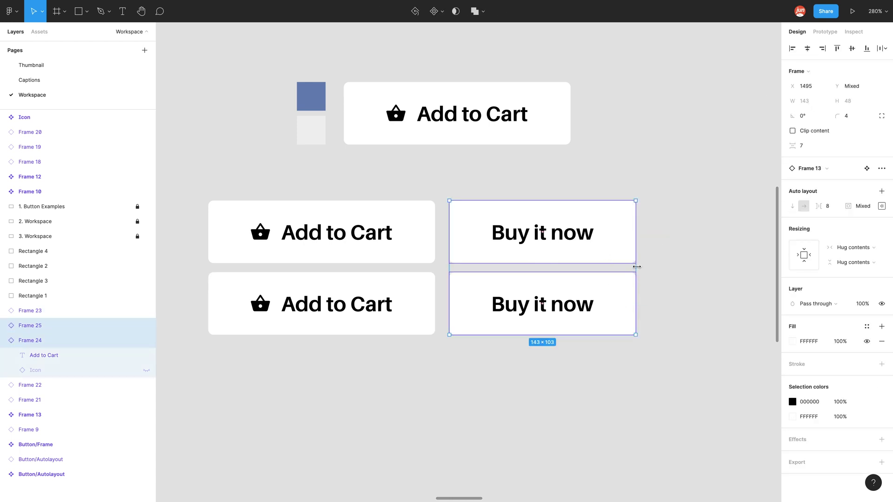
{"action": "left_click_drag", "start_coordinate": [636, 267], "coordinate": [653, 267]}
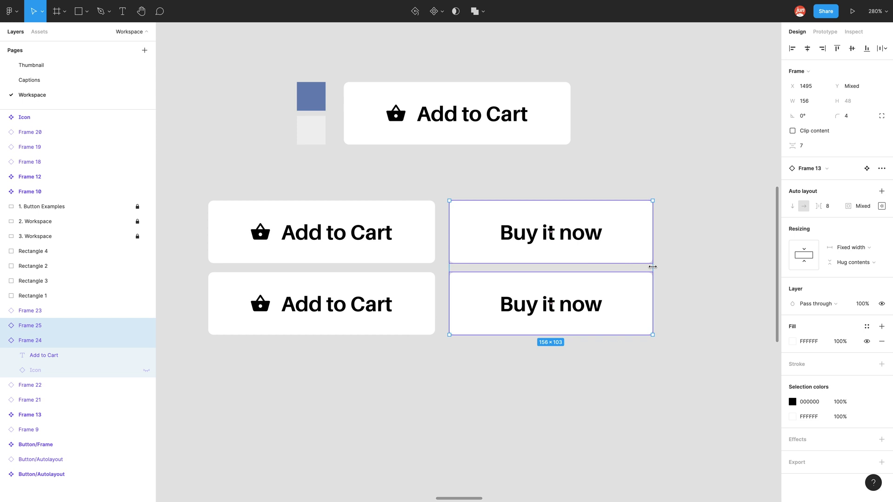
{"action": "left_click", "coordinate": [813, 104]}
{"action": "type", "text": "174"}
{"action": "key", "text": "Return"}
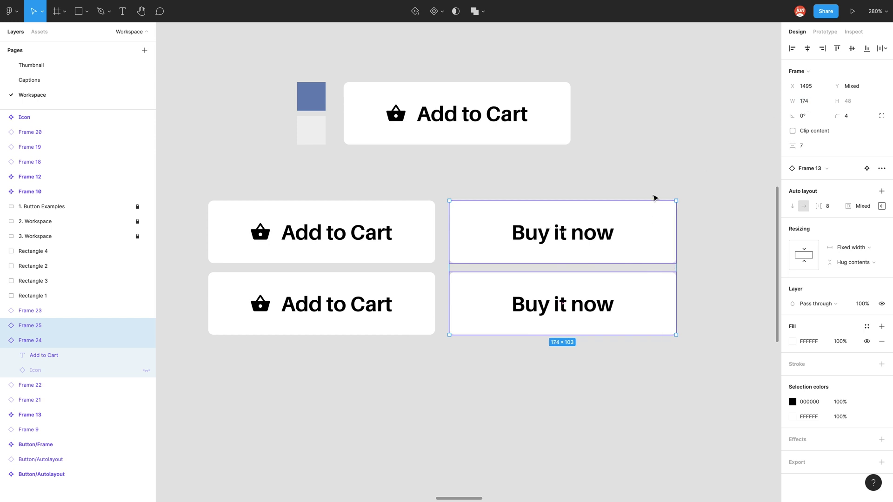
{"action": "left_click", "coordinate": [655, 196]}
Step: Eyedrop the light grey square for the top buttons' text and icon, and the blue square for their fill
{"action": "left_click_drag", "start_coordinate": [690, 194], "coordinate": [224, 259]}
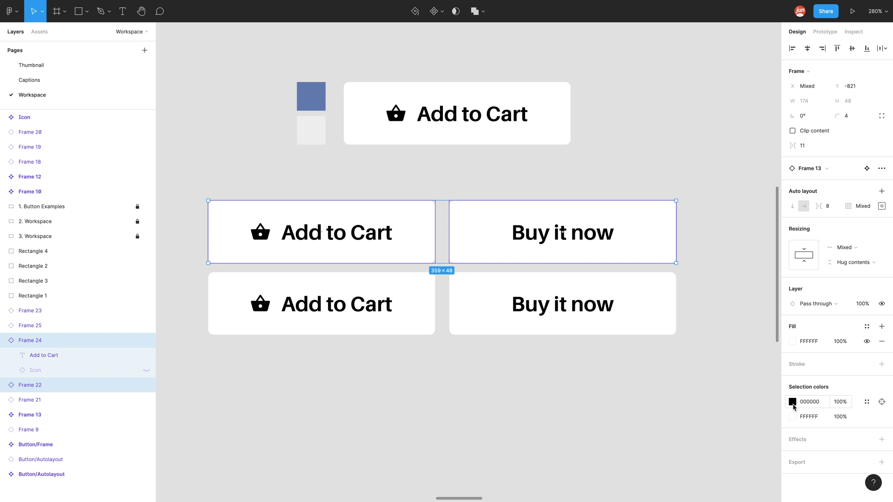
{"action": "left_click", "coordinate": [792, 402]}
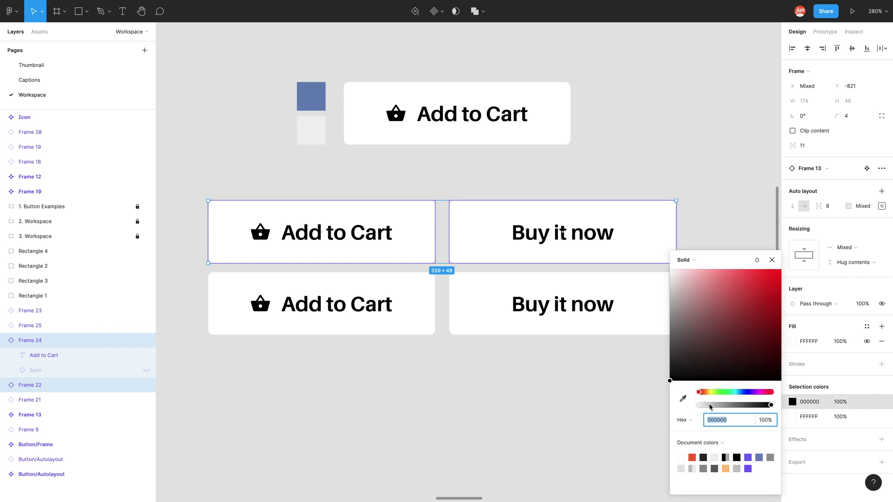
{"action": "left_click", "coordinate": [682, 398]}
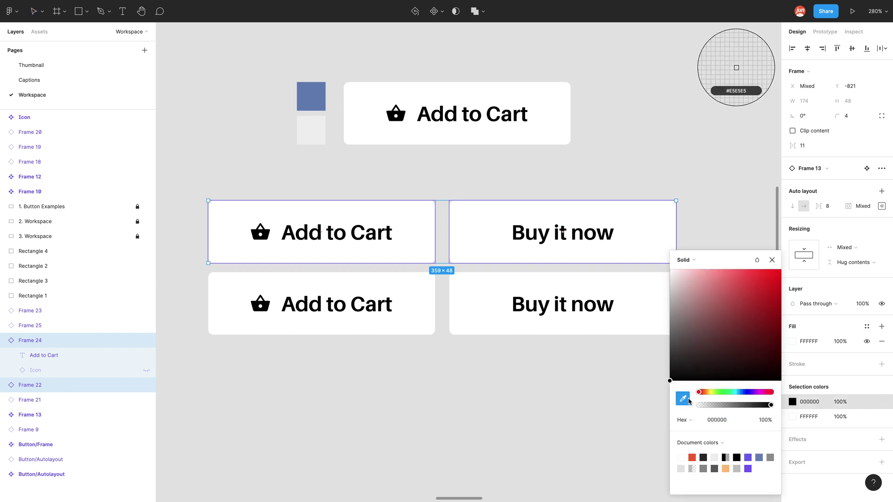
{"action": "left_click", "coordinate": [319, 139]}
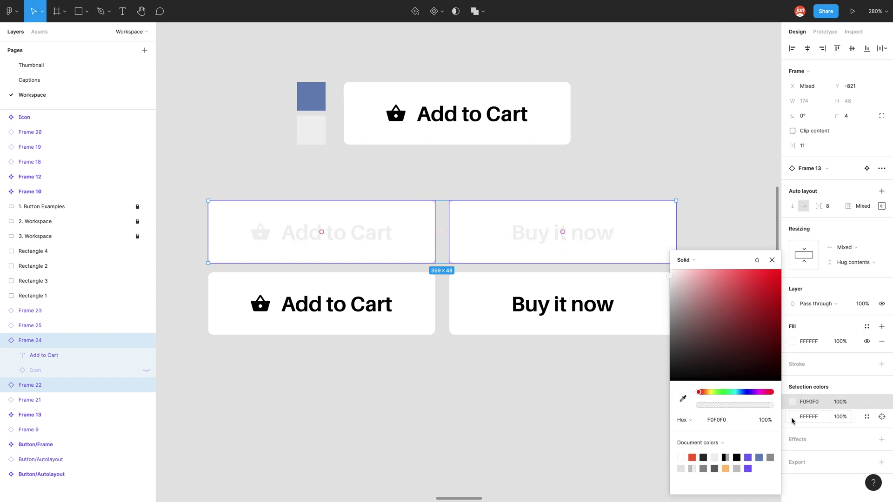
{"action": "left_click", "coordinate": [792, 416]}
{"action": "left_click", "coordinate": [682, 398]}
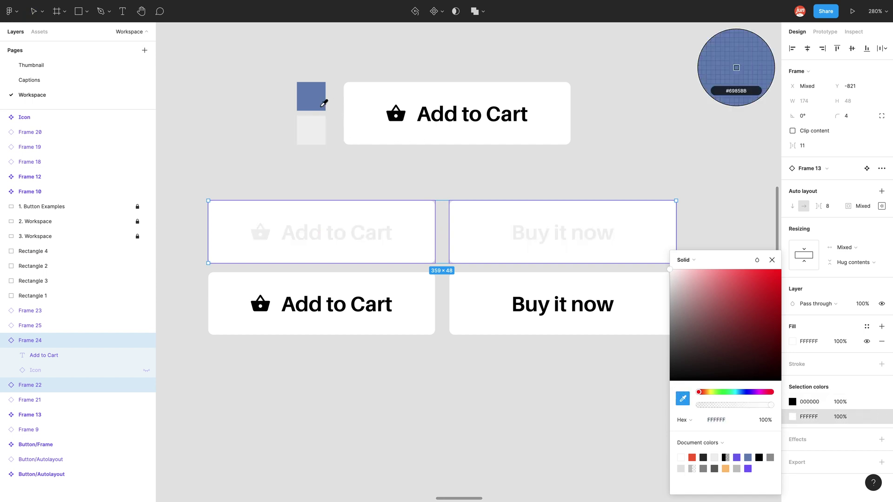
{"action": "left_click", "coordinate": [323, 102]}
{"action": "left_click", "coordinate": [446, 356]}
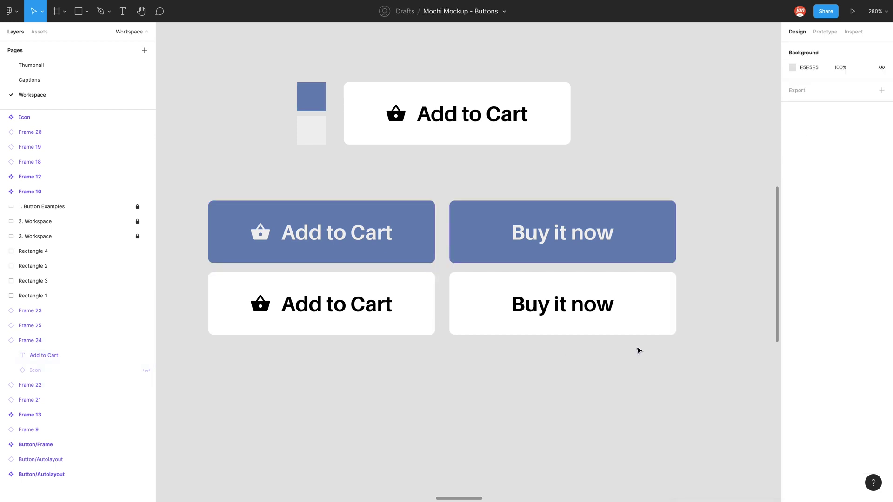
Step: Eyedrop the blue square (6985BB) for the bottom buttons' text and icon, and grey (F0F0F0) for their fill
{"action": "left_click_drag", "start_coordinate": [631, 348], "coordinate": [328, 287]}
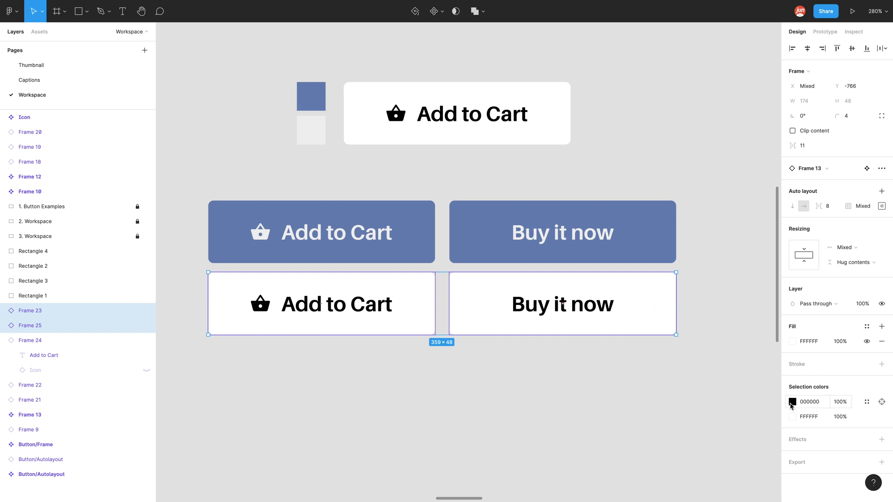
{"action": "left_click", "coordinate": [792, 402]}
{"action": "left_click", "coordinate": [682, 398]}
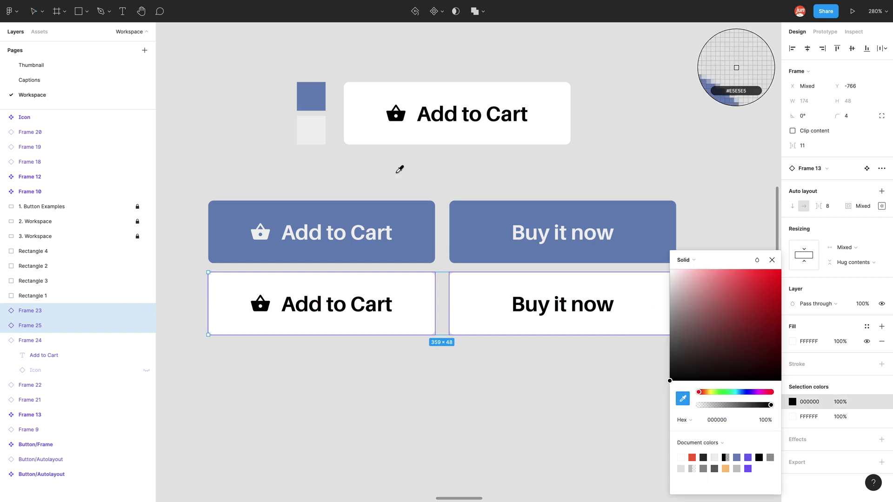
{"action": "left_click", "coordinate": [319, 93]}
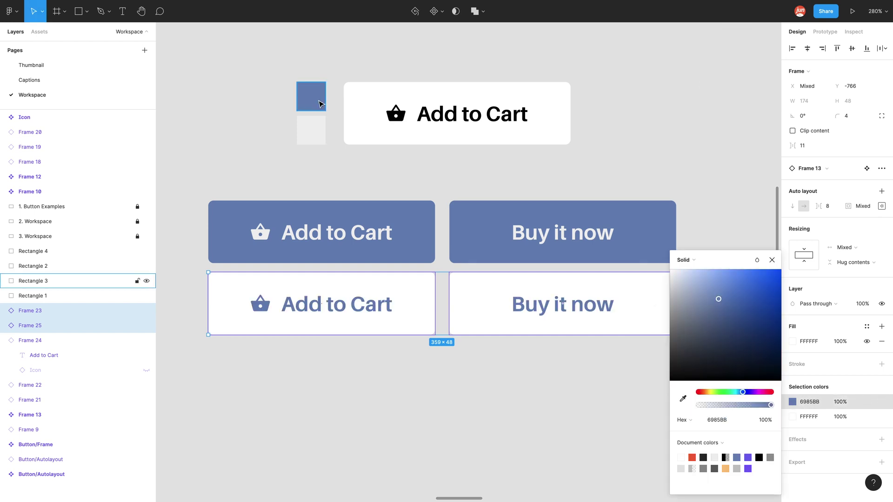
{"action": "left_click", "coordinate": [794, 417]}
{"action": "left_click", "coordinate": [682, 399]}
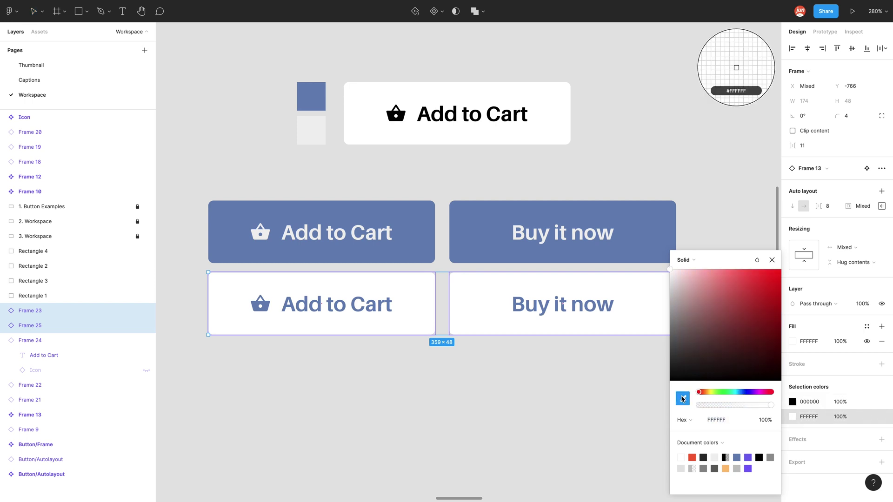
{"action": "left_click", "coordinate": [319, 136]}
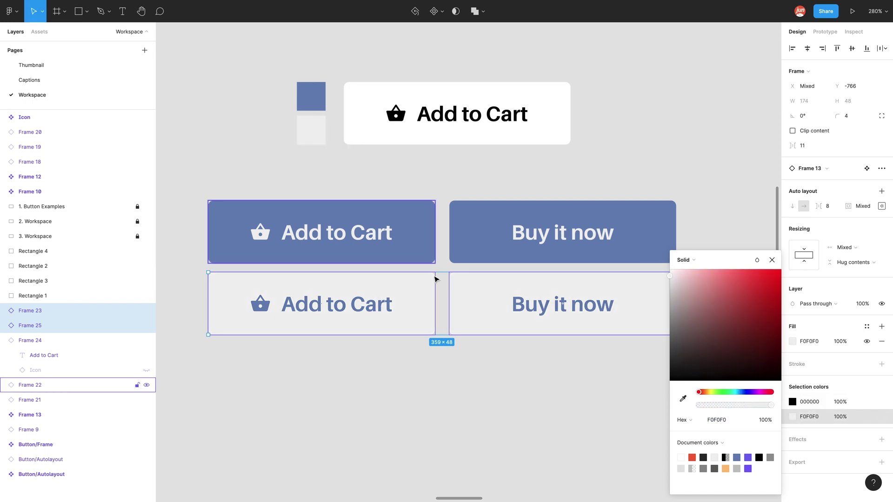
{"action": "left_click", "coordinate": [473, 351]}
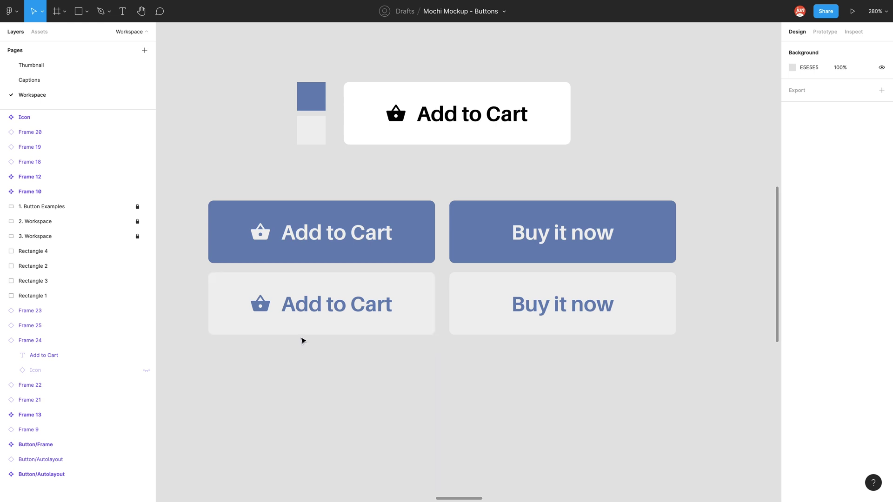
Step: Add a 1 px inside stroke to both bottom buttons, coloured blue 6985BB from the sample square
{"action": "left_click", "coordinate": [428, 326]}
{"action": "left_click", "coordinate": [462, 321], "text": "shift"}
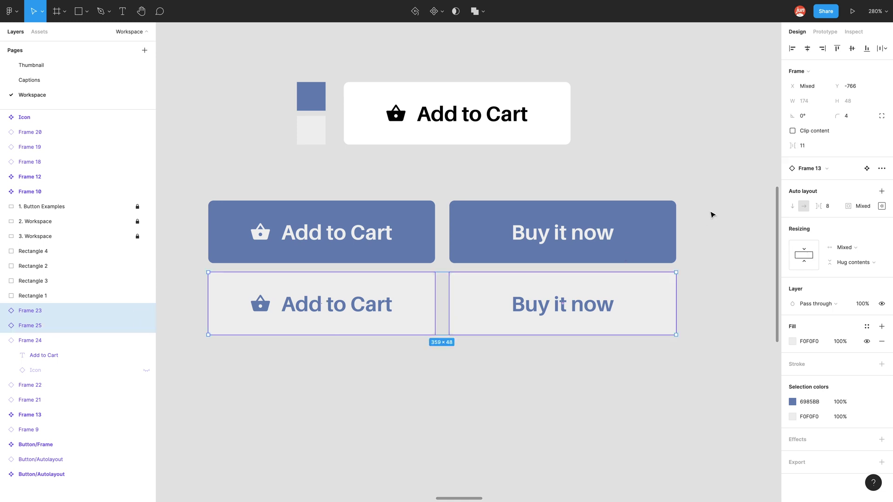
{"action": "left_click", "coordinate": [882, 365]}
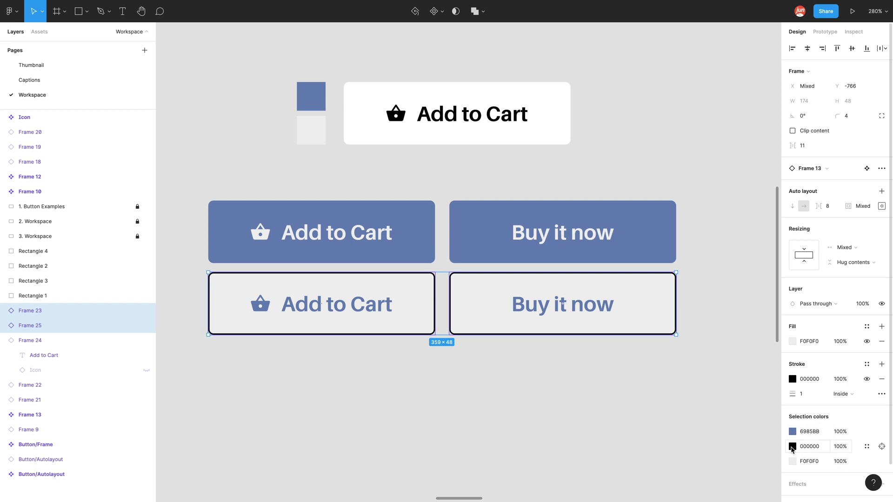
{"action": "left_click", "coordinate": [792, 447]}
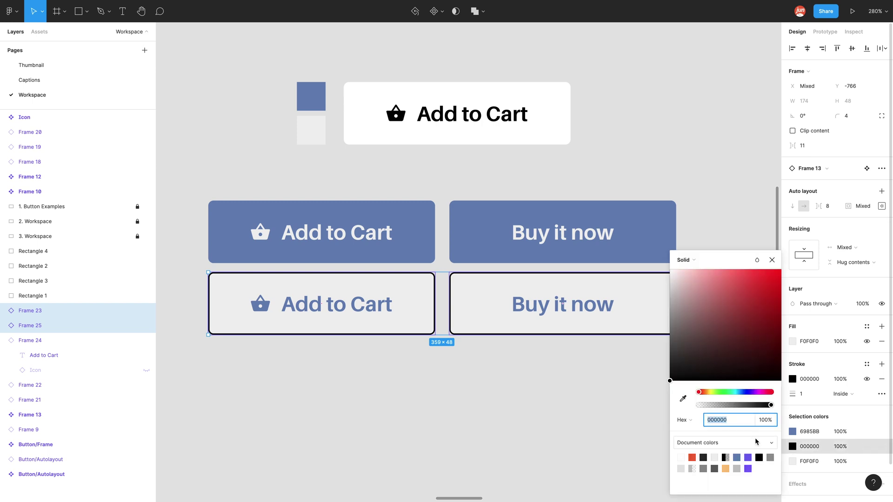
{"action": "left_click", "coordinate": [682, 398]}
{"action": "left_click", "coordinate": [319, 97]}
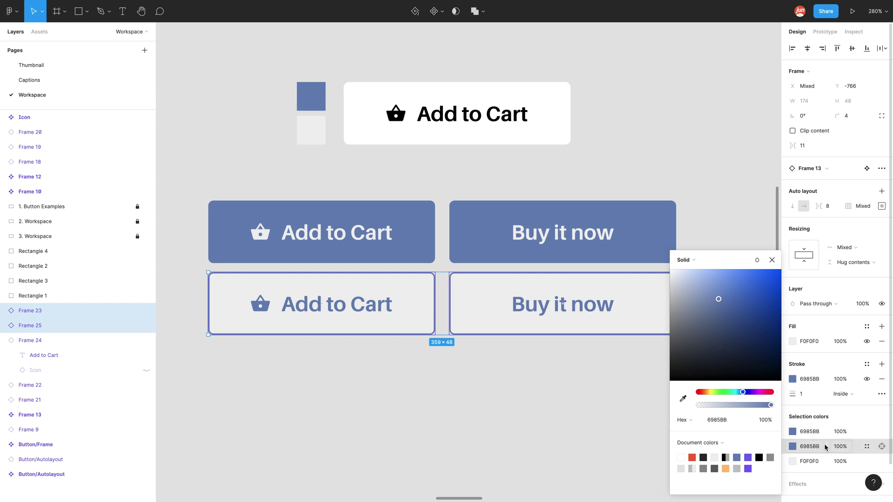
{"action": "left_click", "coordinate": [467, 363]}
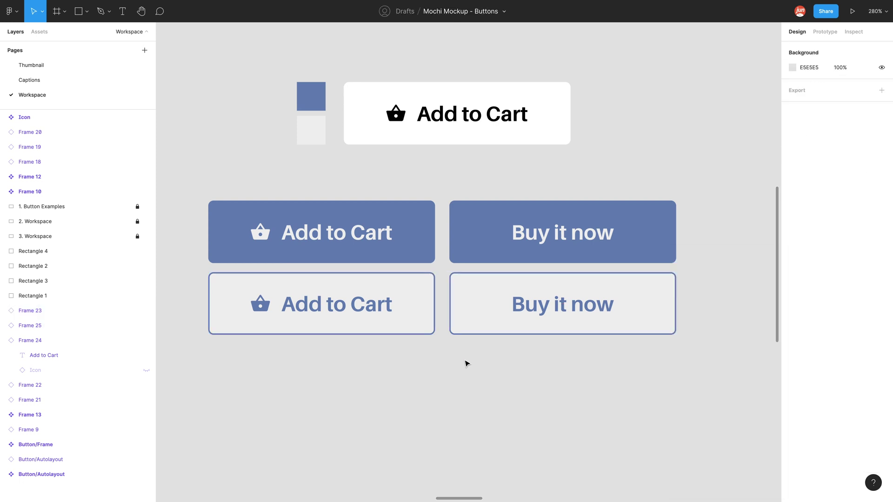
{"action": "left_click_drag", "start_coordinate": [520, 362], "coordinate": [392, 303]}
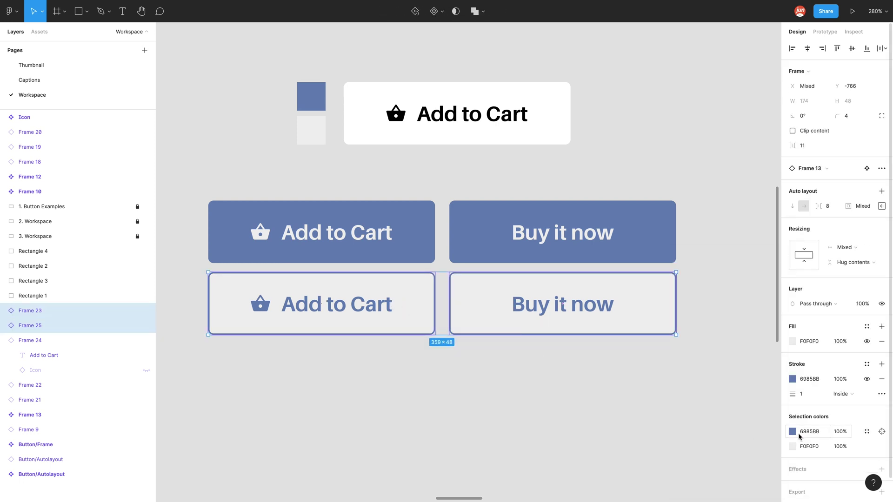
{"action": "key", "text": "Escape"}
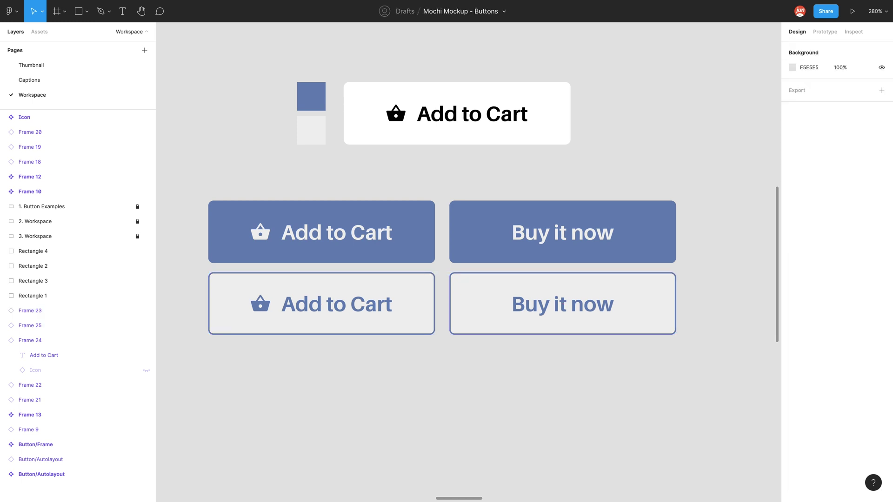